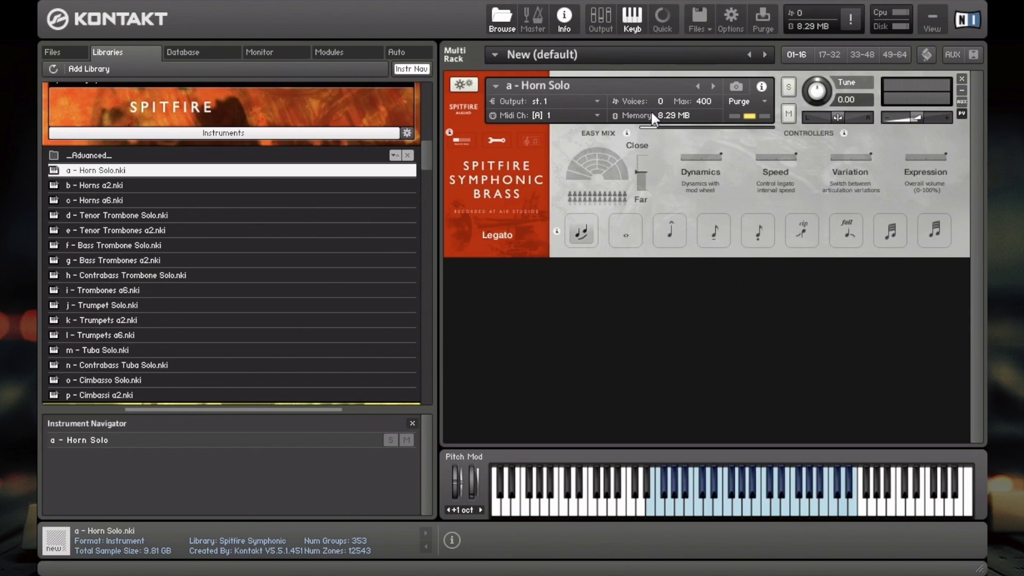
Replace the Horn Solo patch with b - Horns a2 and try its Close–Far distance control
left_click(961, 77)
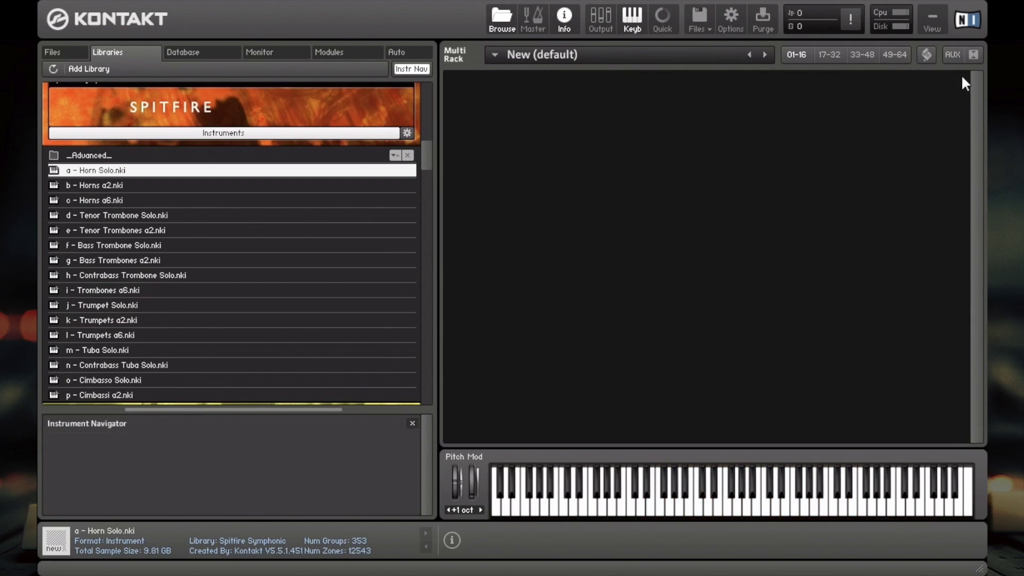
double_click(116, 185)
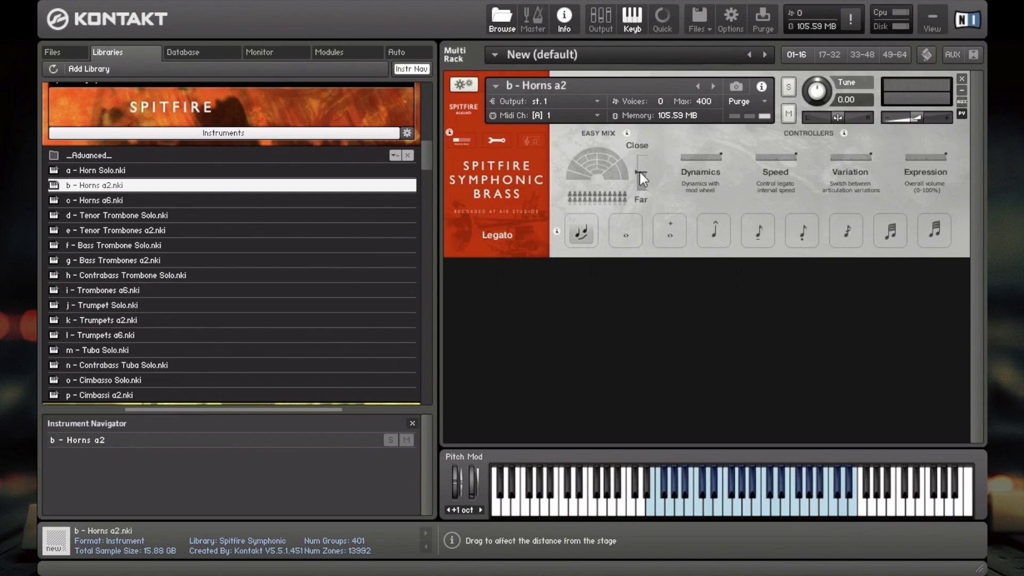
left_click_drag(642, 173, 648, 140)
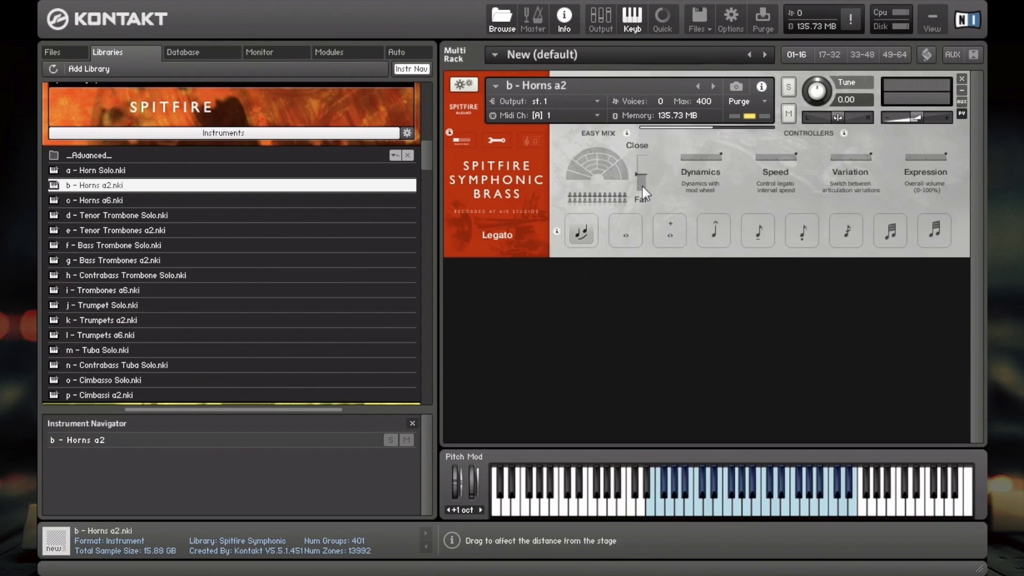
left_click_drag(649, 184, 652, 164)
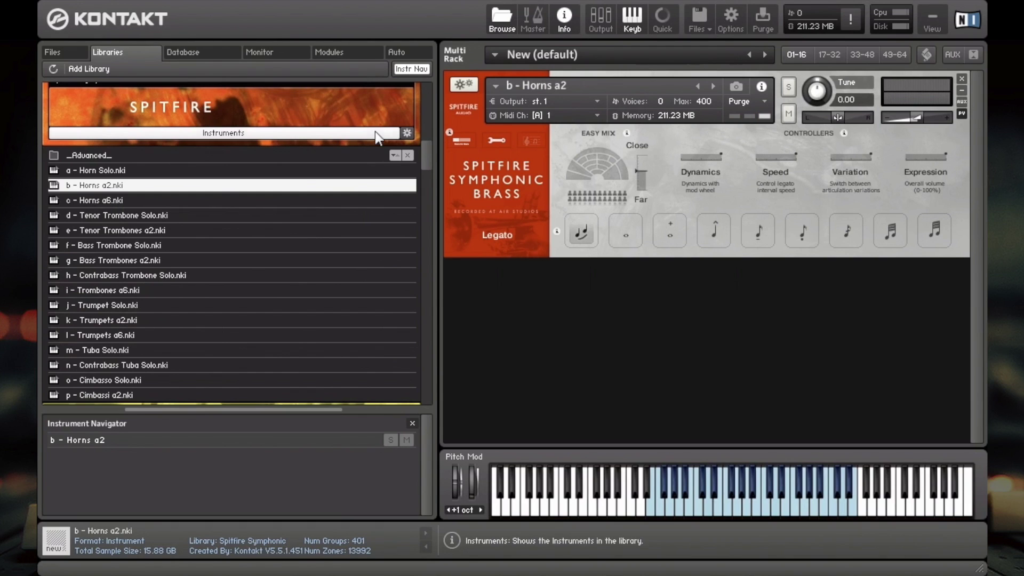
Show the detailed controls of Horns a2, isolate the C mic, and switch to only the T mic at full level
left_click(496, 141)
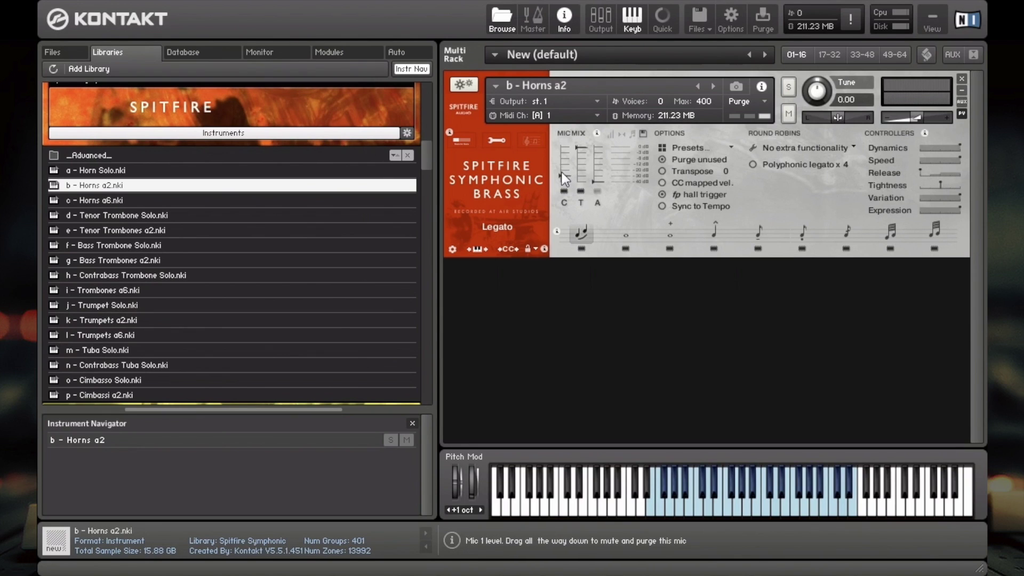
left_click_drag(585, 147, 582, 209)
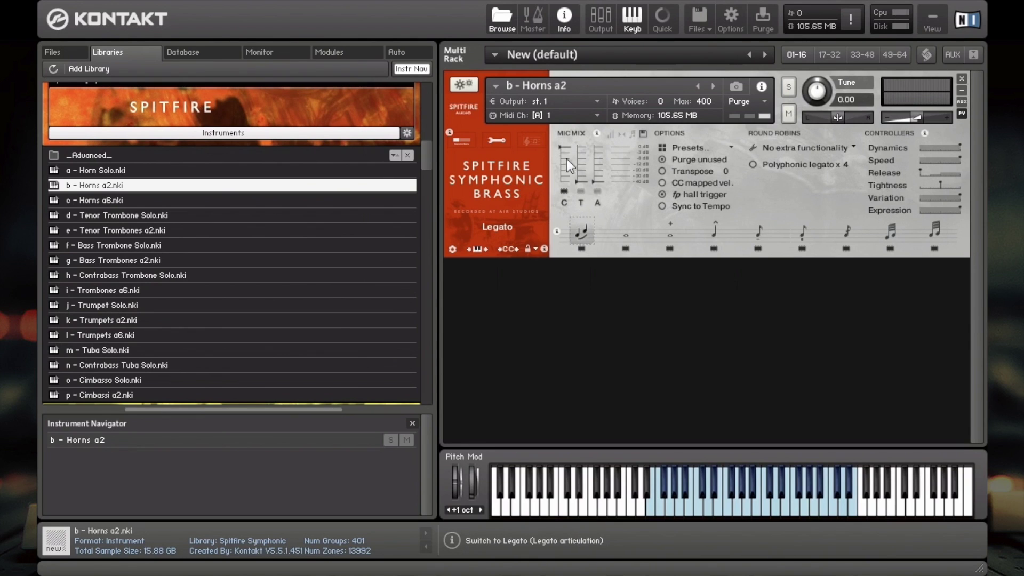
left_click_drag(562, 147, 569, 225)
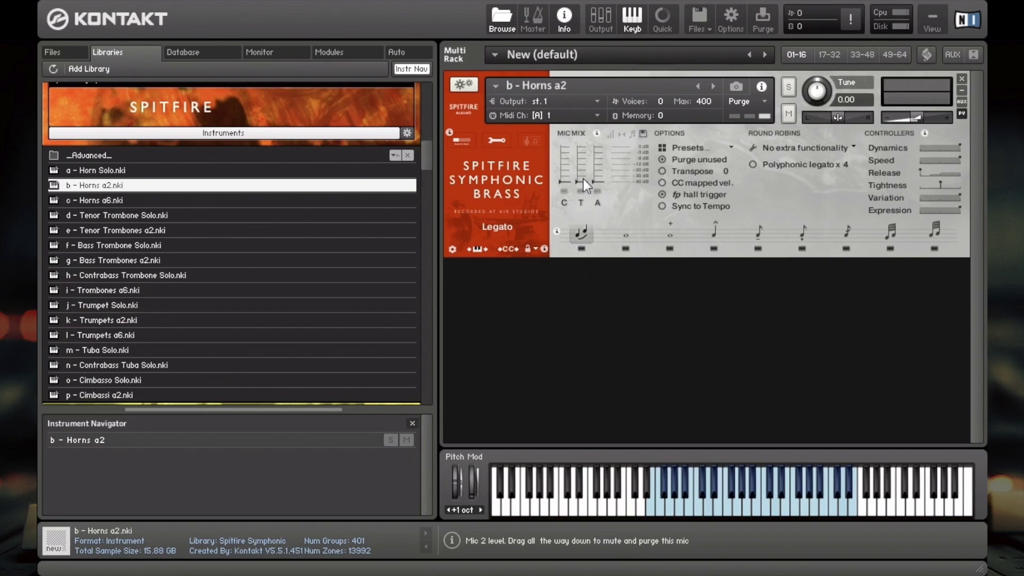
left_click_drag(578, 182, 597, 174)
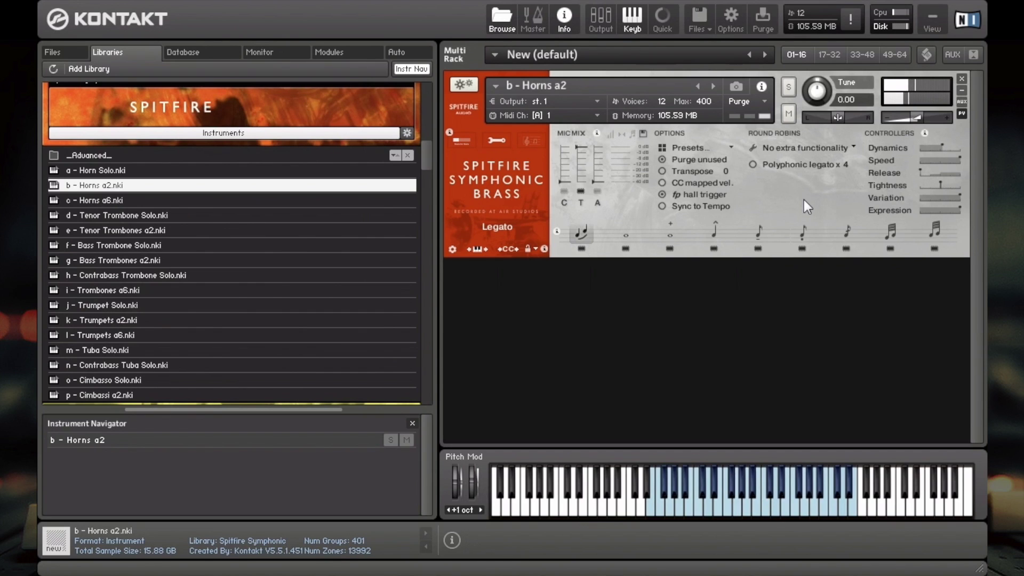
Isolate the A mic at full level, and blend all three mics at partial levels with T highest and A lowest
left_click_drag(567, 185, 568, 73)
left_click_drag(581, 147, 580, 170)
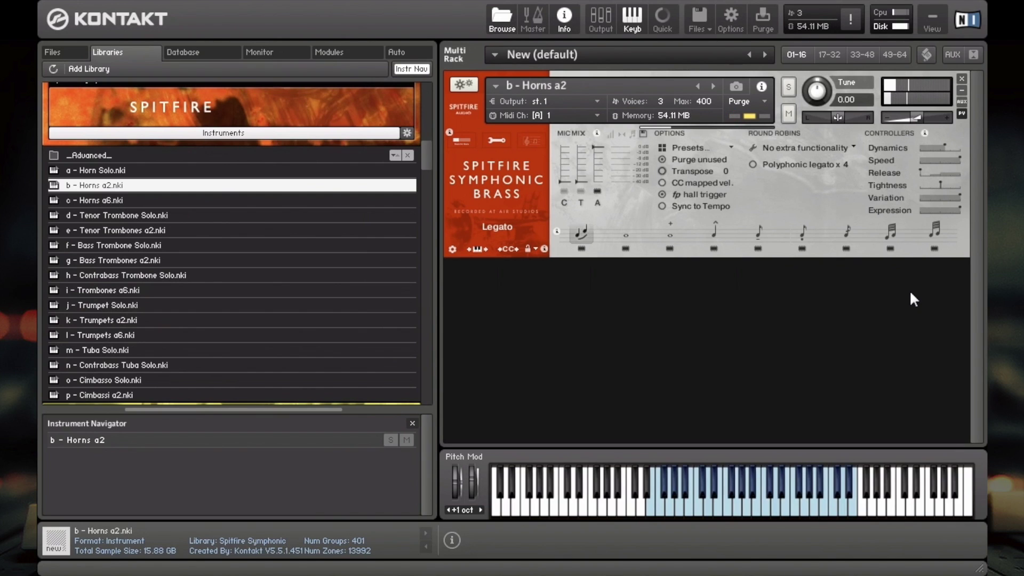
left_click_drag(564, 181, 599, 178)
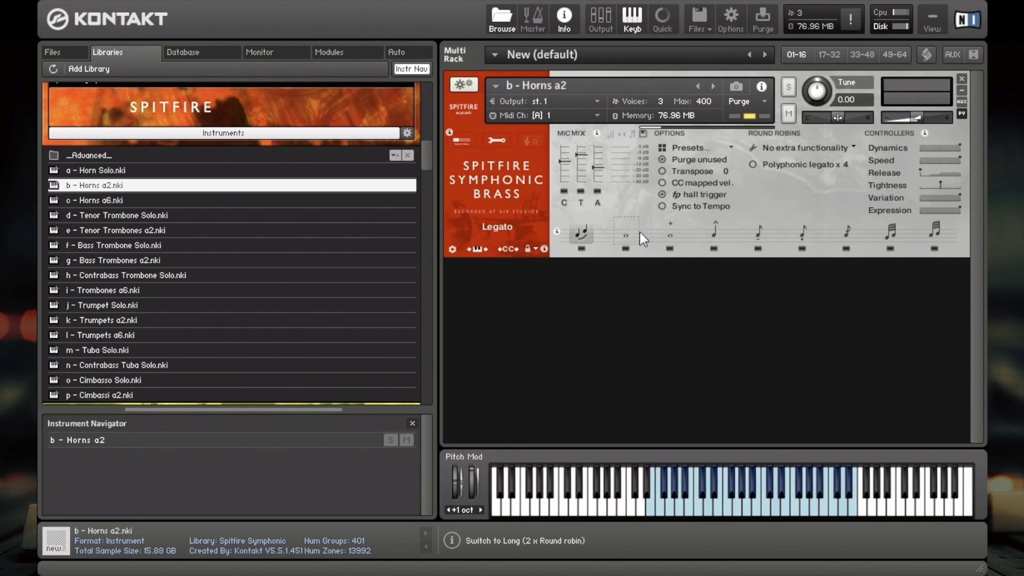
Switch Horns a2 to the Staccato articulation and leave only the T mic active at full level
left_click(800, 234)
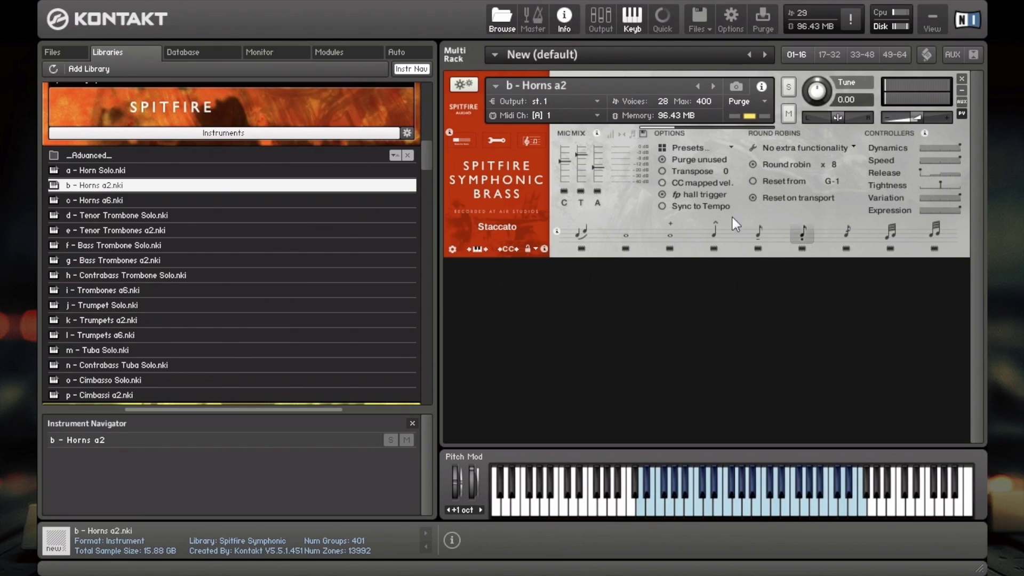
left_click_drag(563, 167, 594, 103)
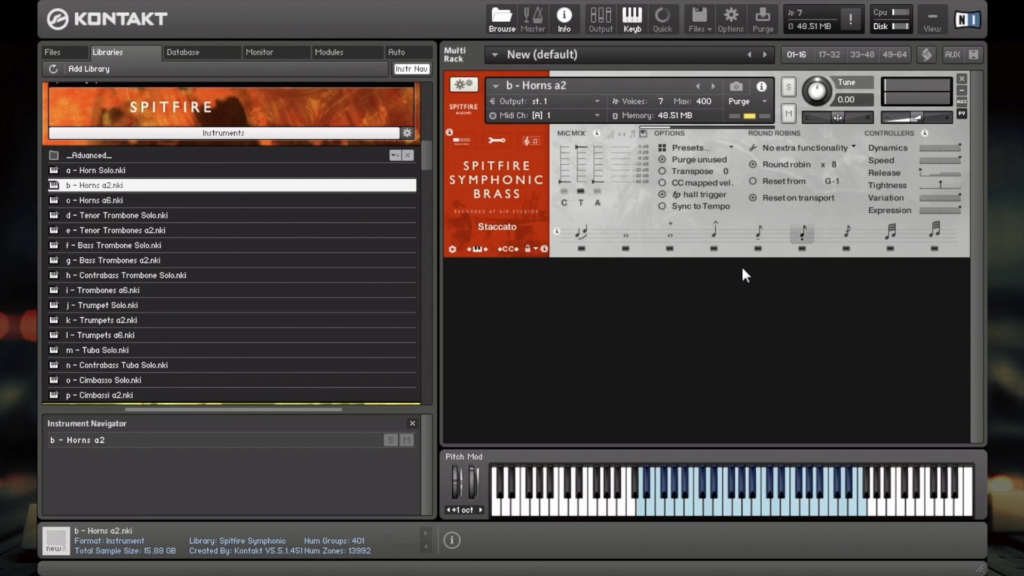
Switch Horns a2 to the Multitongued articulation and sweep the Variation controller upward from its minimum
left_click(847, 229)
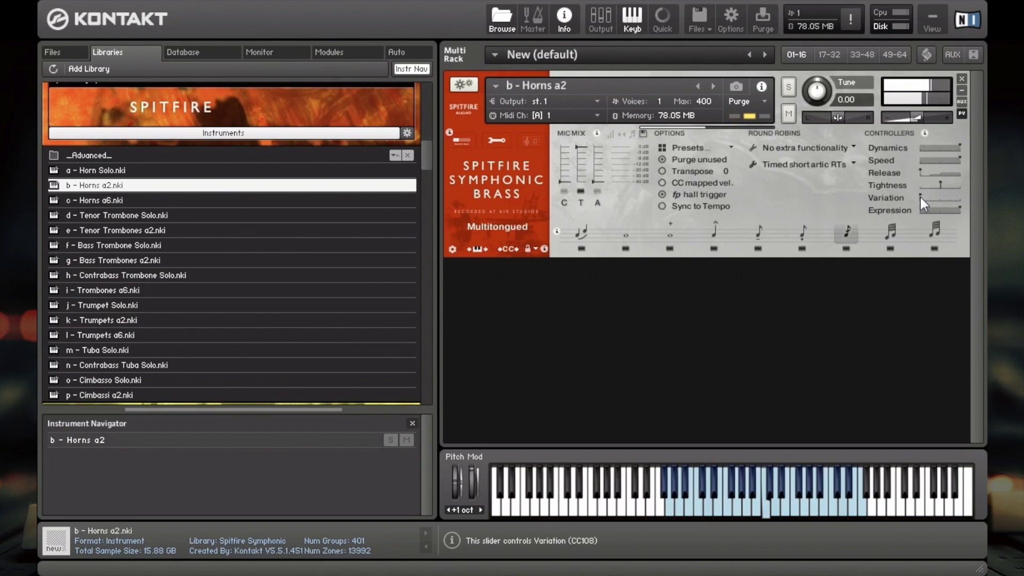
left_click_drag(920, 197, 962, 203)
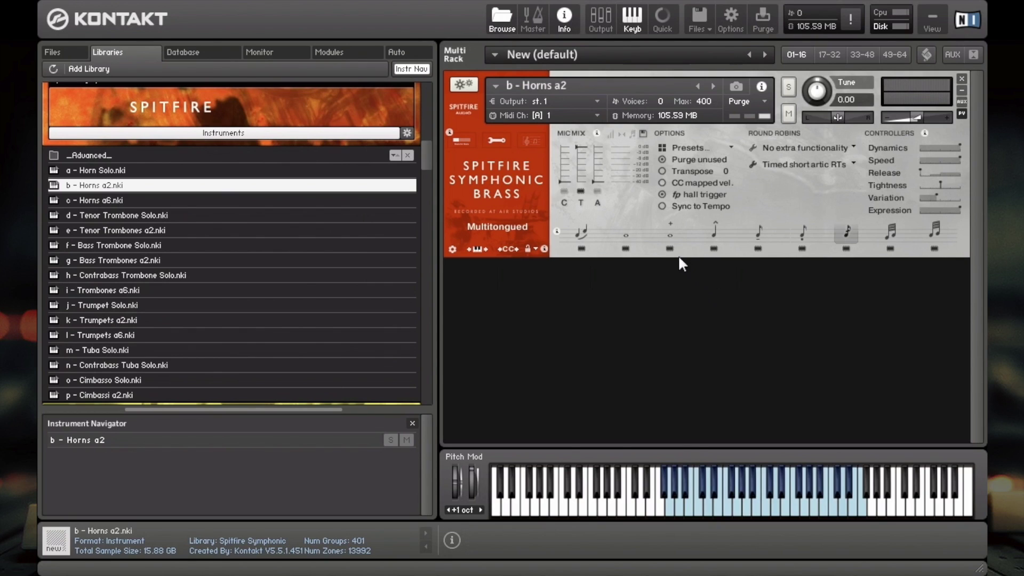
Audition the Long Stopped, Legato, Trill (Major 2nd) and Marcato articulations of Horns a2
left_click(668, 233)
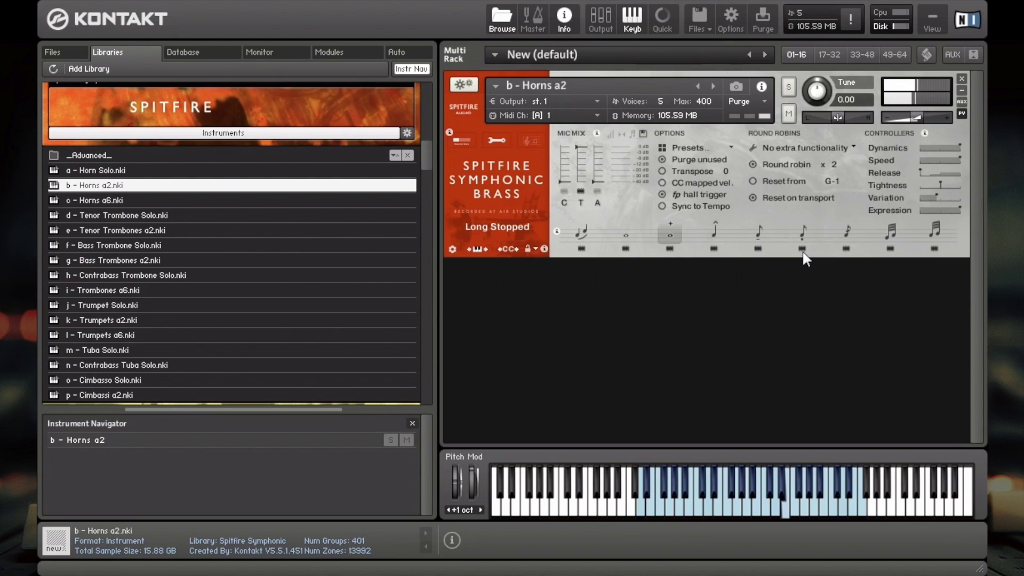
left_click(579, 235)
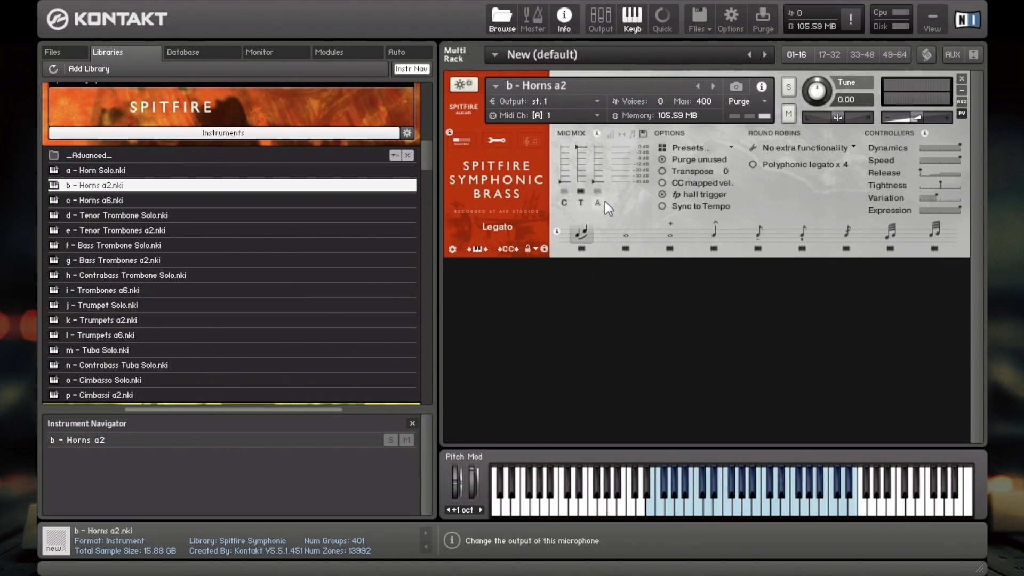
left_click(887, 237)
left_click(931, 230)
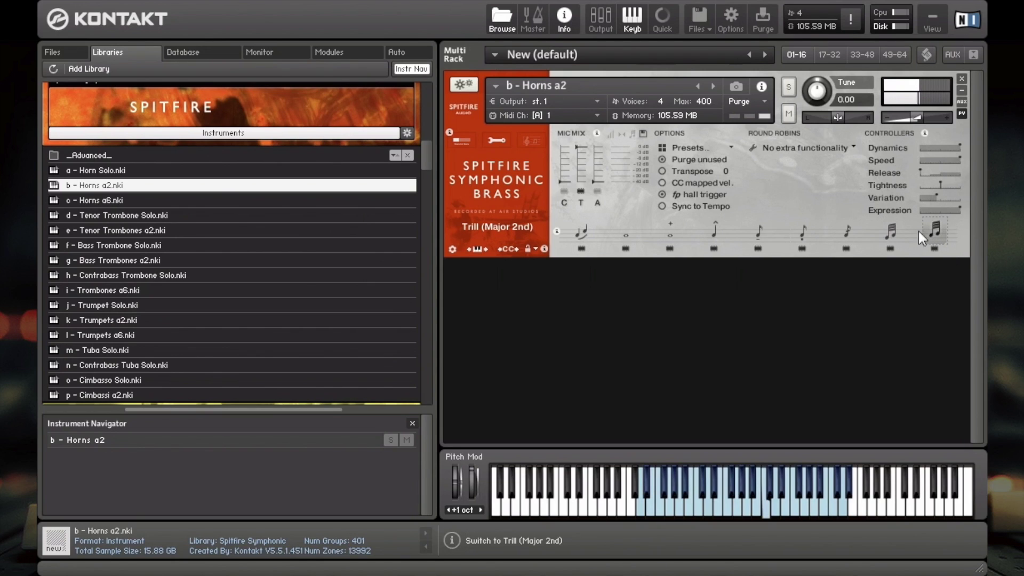
left_click(713, 232)
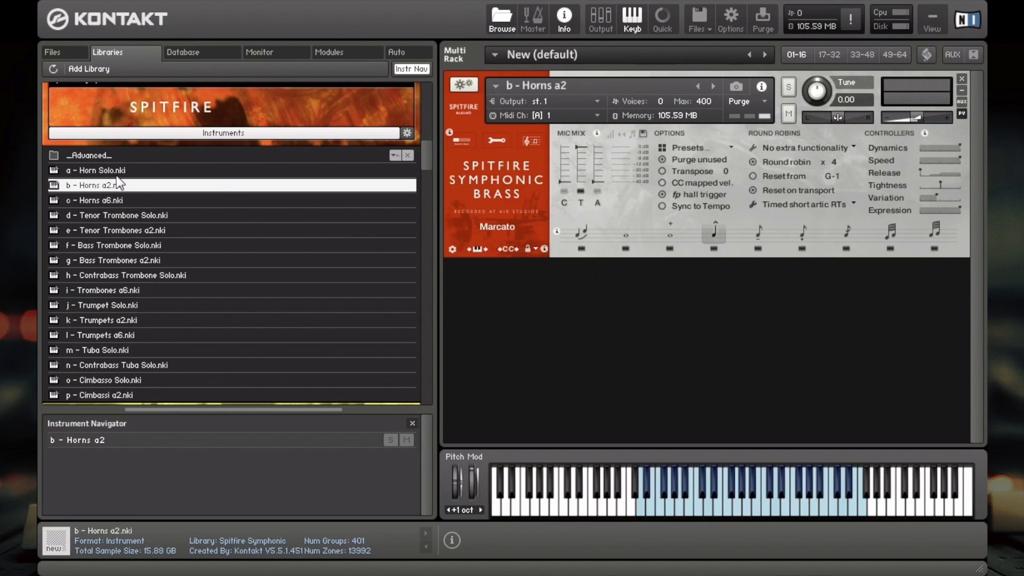
Replace Horns a2 with c - Horns a6, accepting the loss of changes, and show its detailed controls
left_click_drag(110, 205, 655, 185)
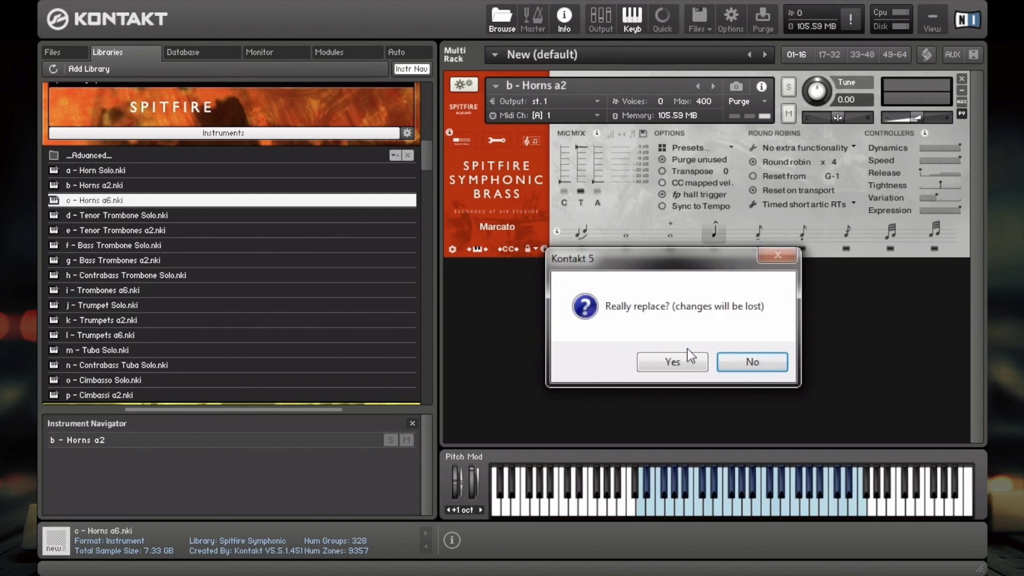
left_click(672, 362)
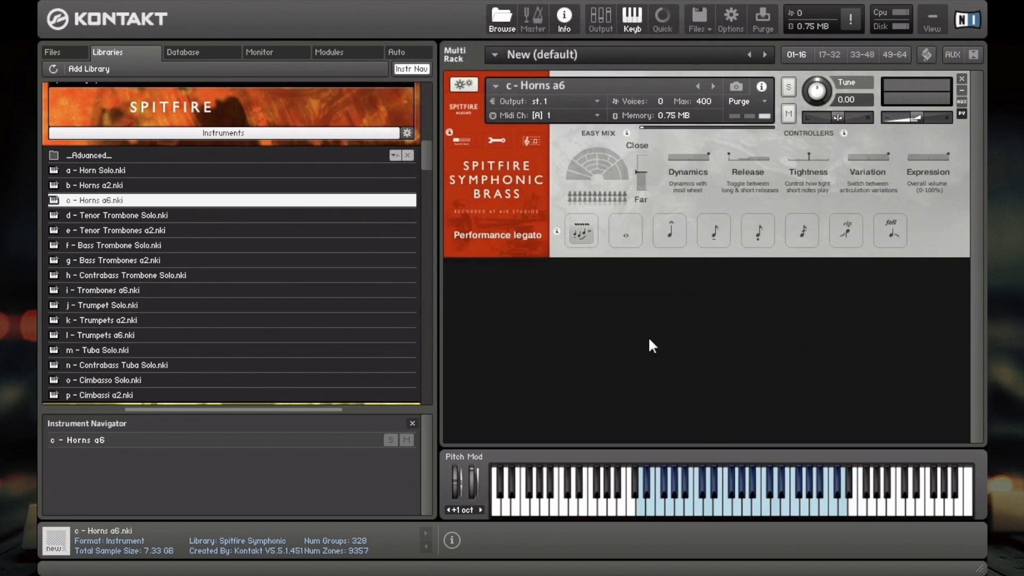
left_click(502, 139)
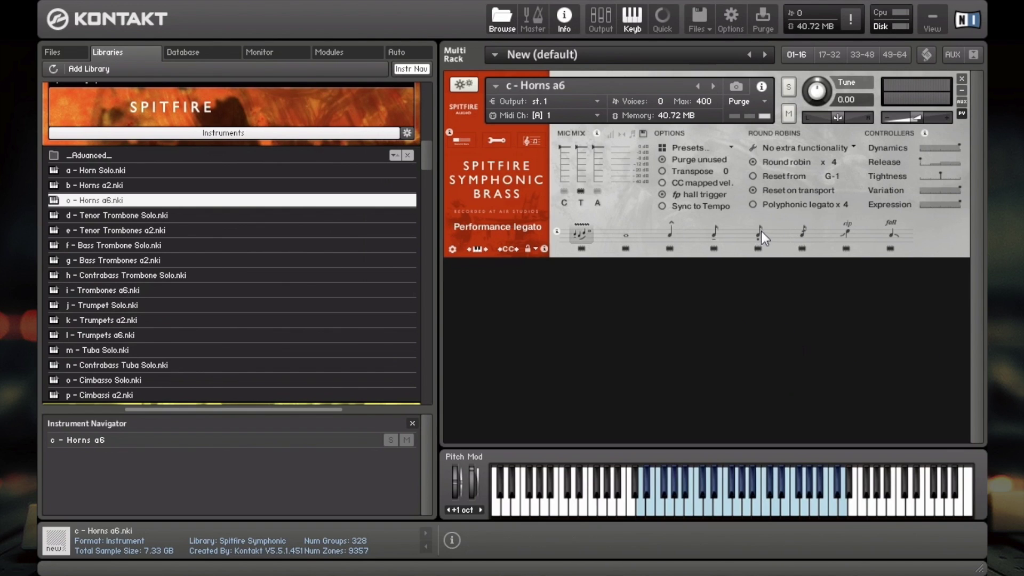
Switch Horns a6 to the Multitongued articulation and lower the Variation controller to its minimum
left_click(796, 230)
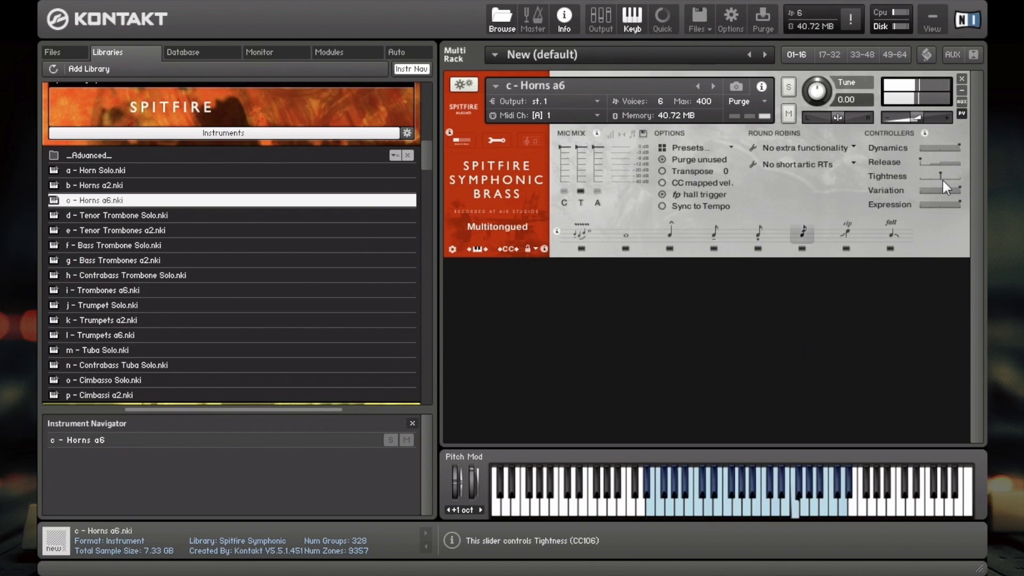
left_click_drag(949, 188, 793, 191)
Audition the Fall, Rip, Staccato, Tenuto and Long articulations of Horns a6
left_click(888, 233)
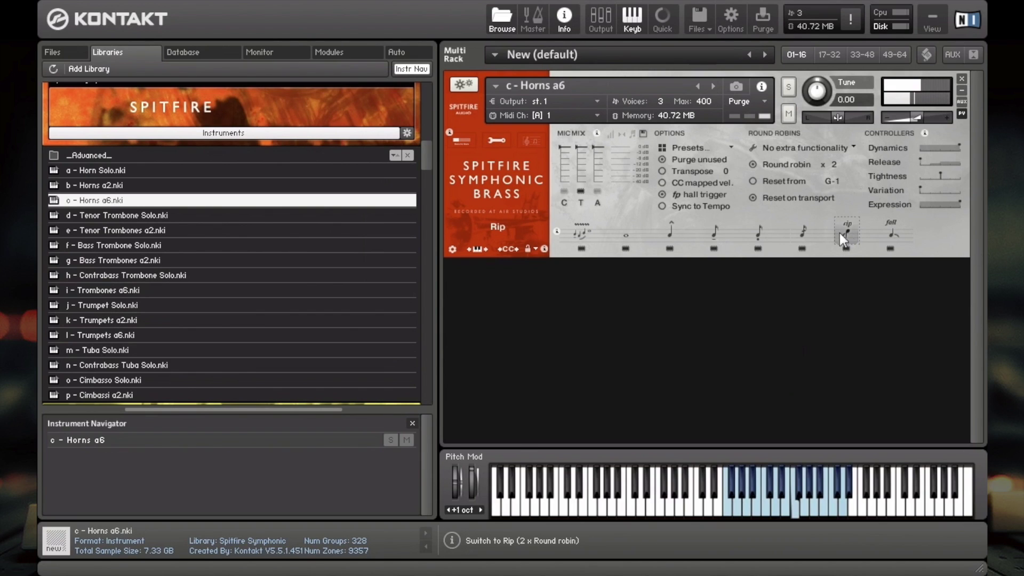
left_click(754, 231)
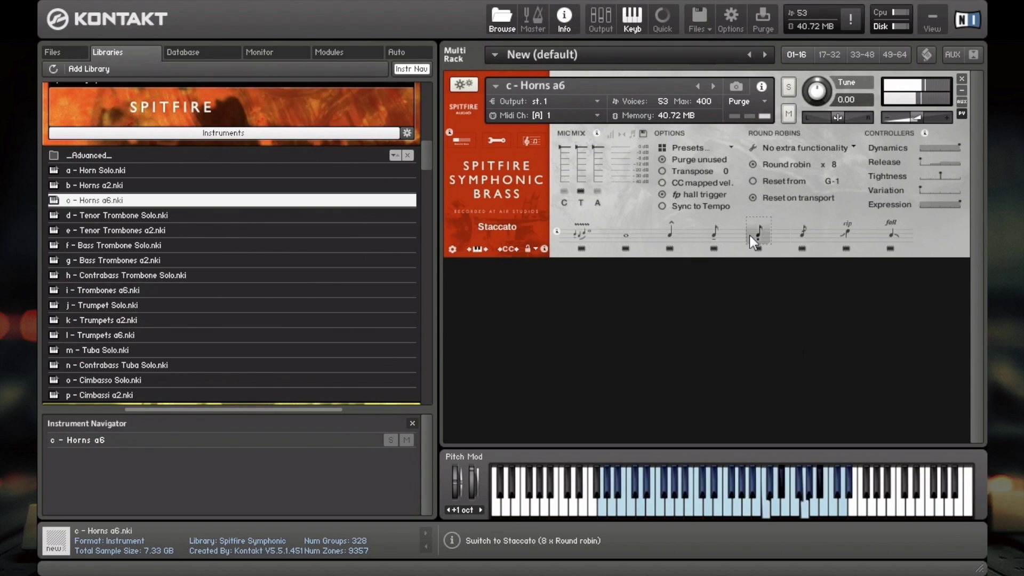
left_click(711, 233)
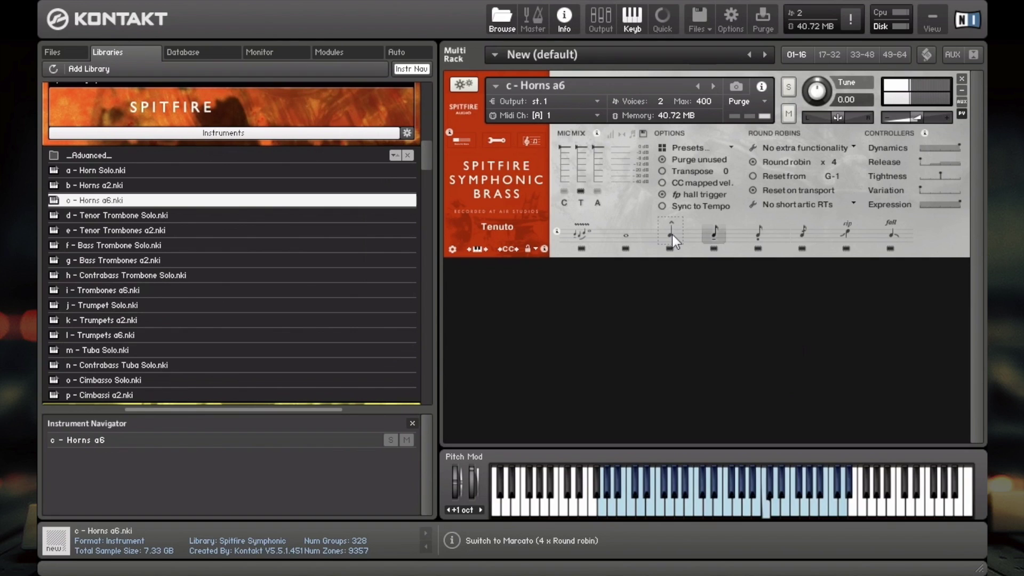
left_click(622, 234)
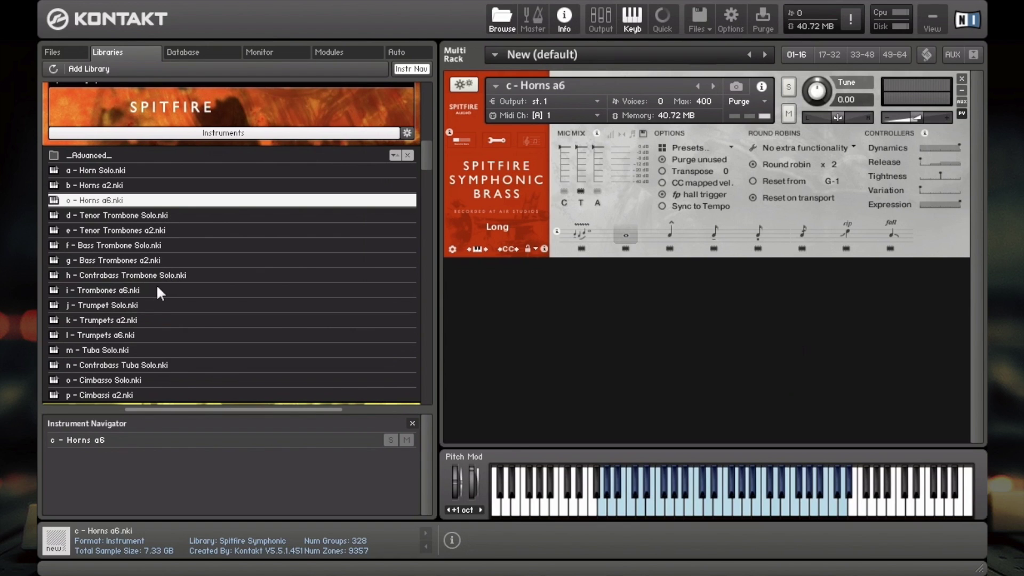
Replace Horns a6 with j - Trumpet Solo and sweep its Vibrato controller down to minimum and back to maximum
left_click_drag(125, 306, 726, 208)
left_click(655, 366)
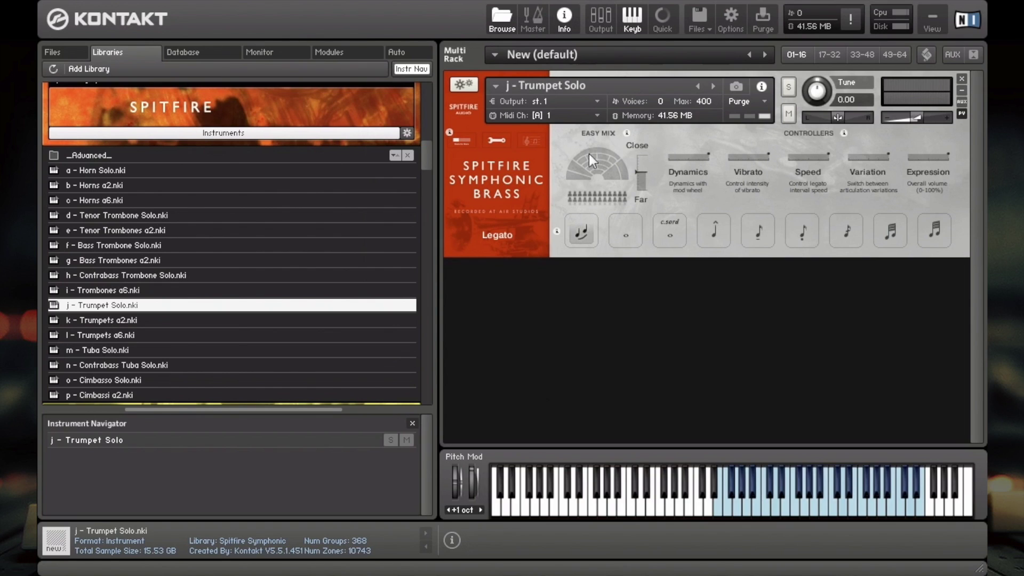
left_click_drag(771, 158, 627, 154)
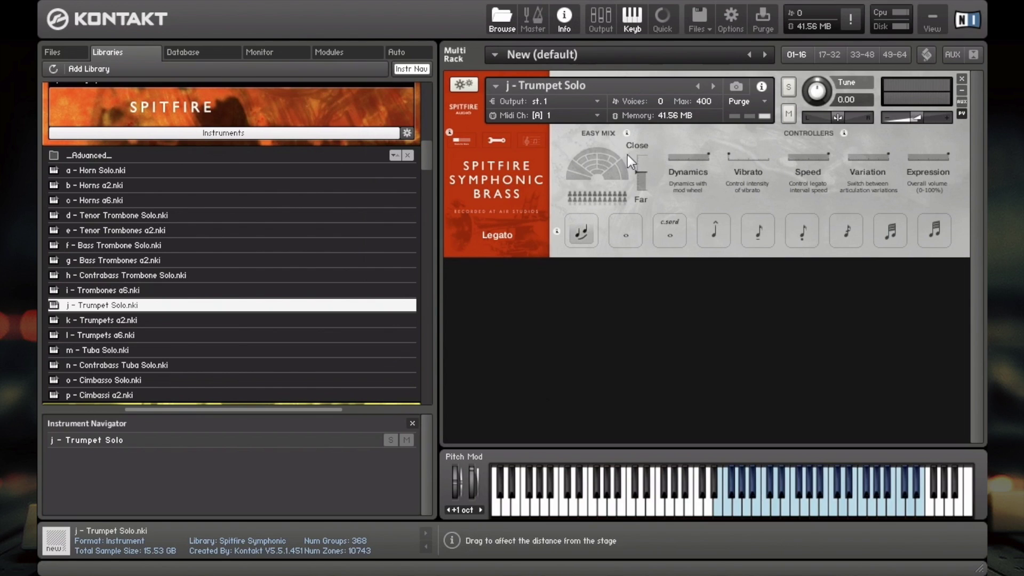
left_click_drag(731, 156, 856, 160)
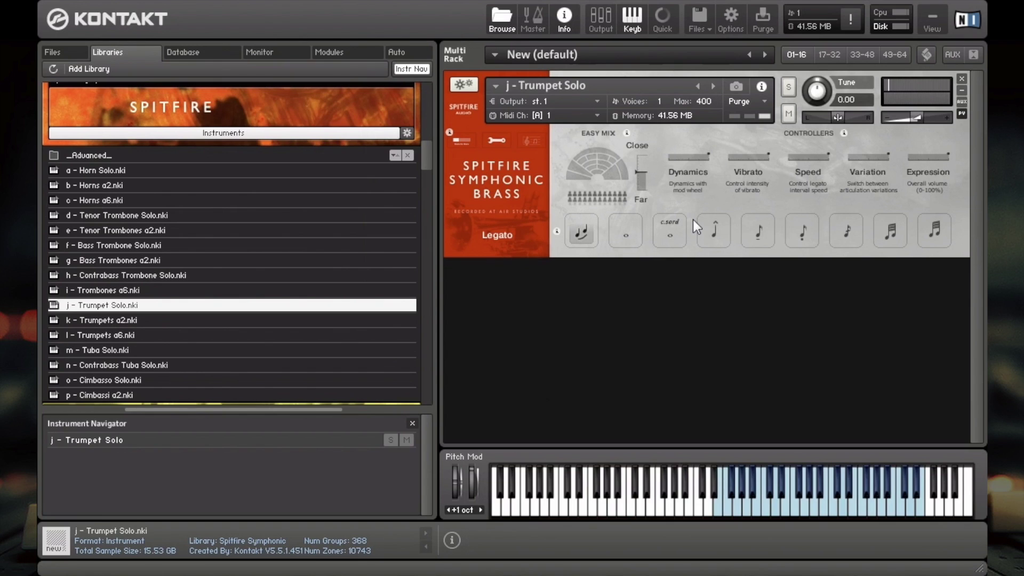
Look at the detailed controls of Trumpet Solo, return to the Easy Mix view, and lower Vibrato to its minimum
left_click(497, 141)
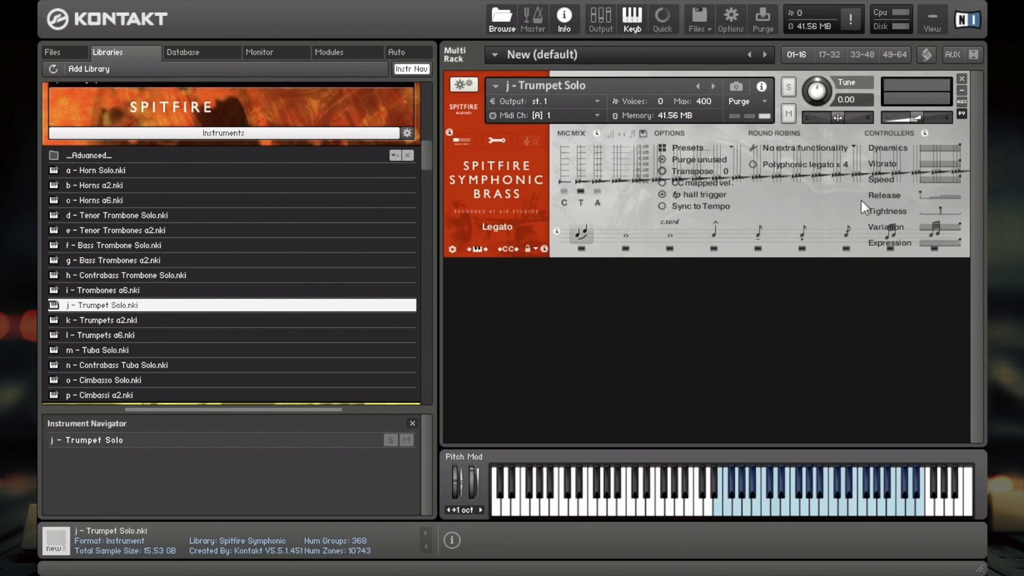
left_click(458, 141)
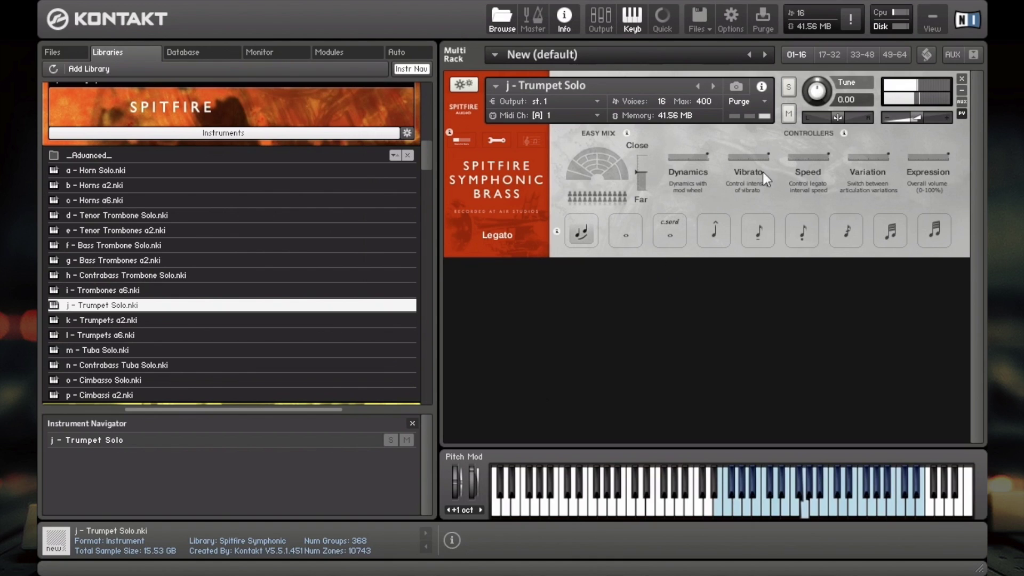
left_click_drag(733, 157, 680, 158)
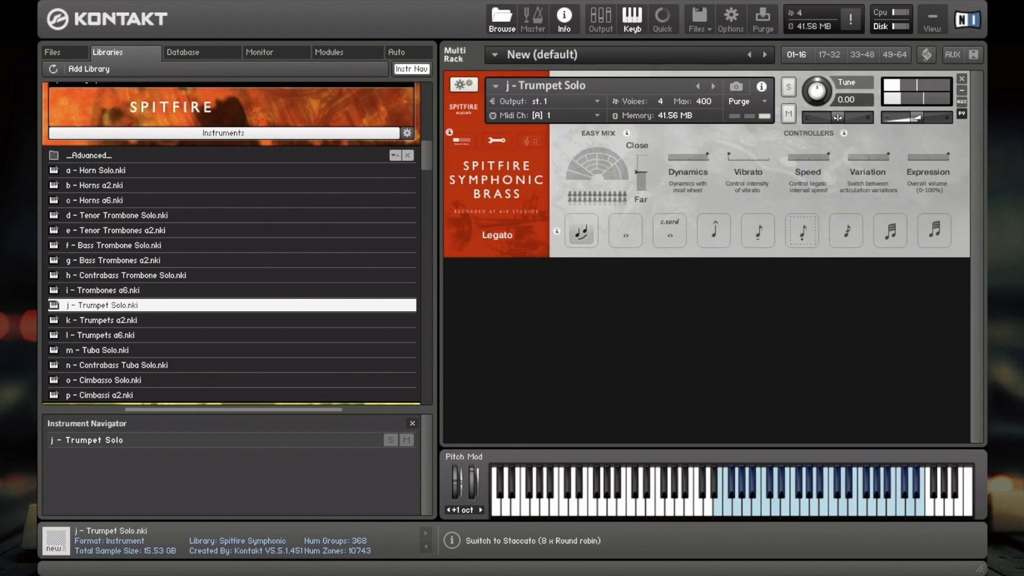
Audition the Long (Muted), Tenuto and Staccato articulations of Trumpet Solo
left_click(672, 231)
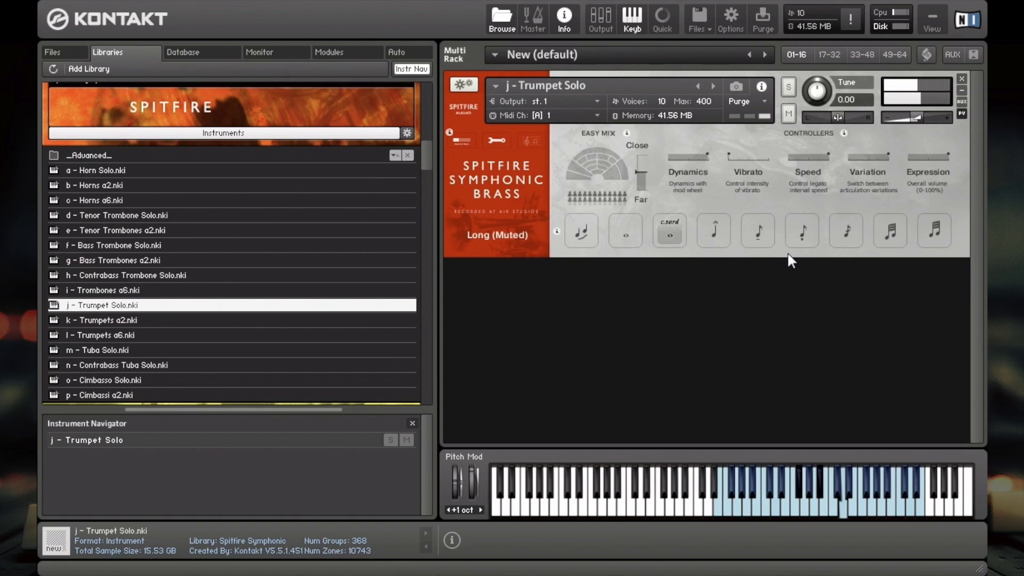
left_click(759, 234)
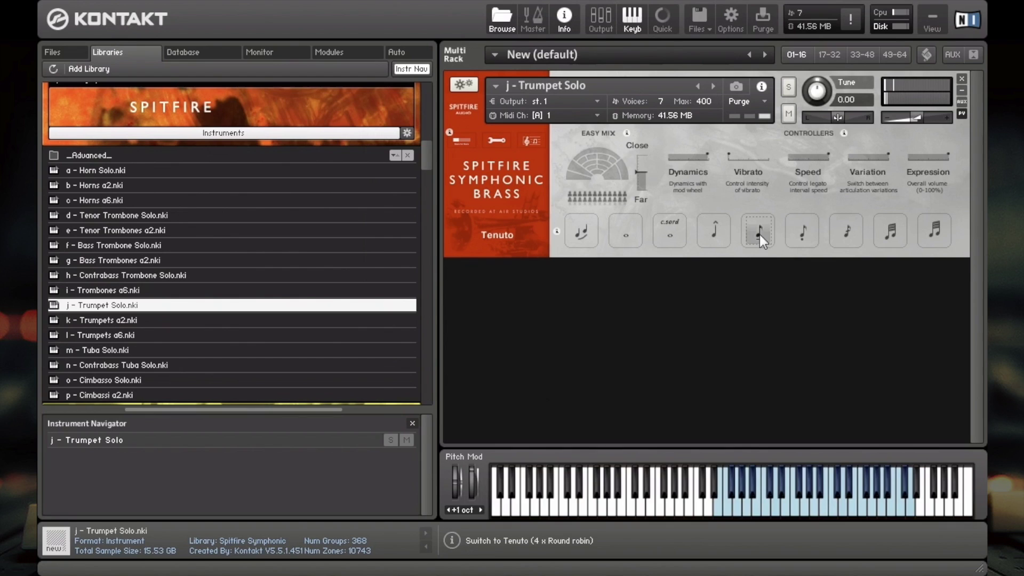
left_click(801, 229)
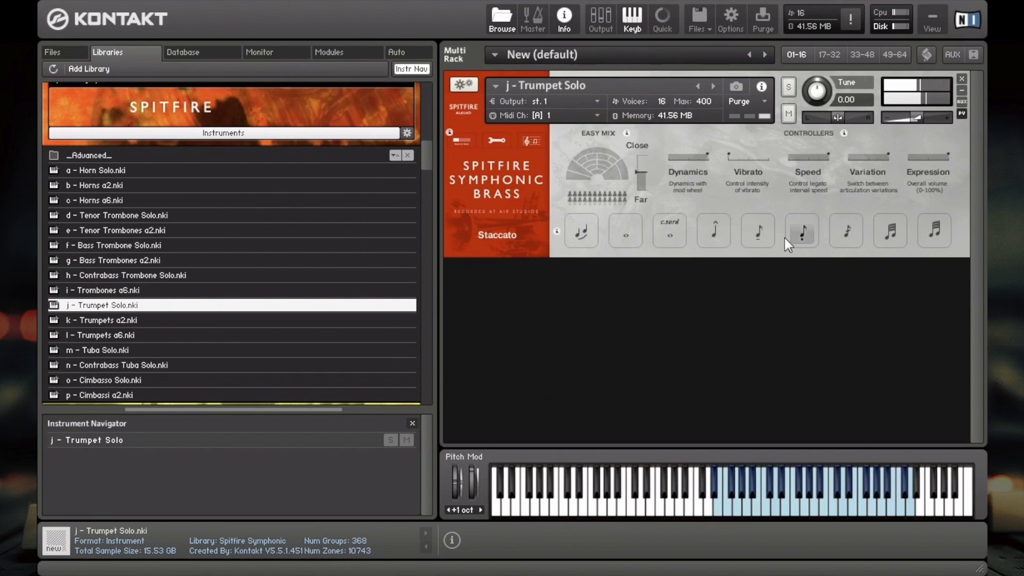
Audition the Multitongued articulation of Trumpet Solo
left_click(844, 233)
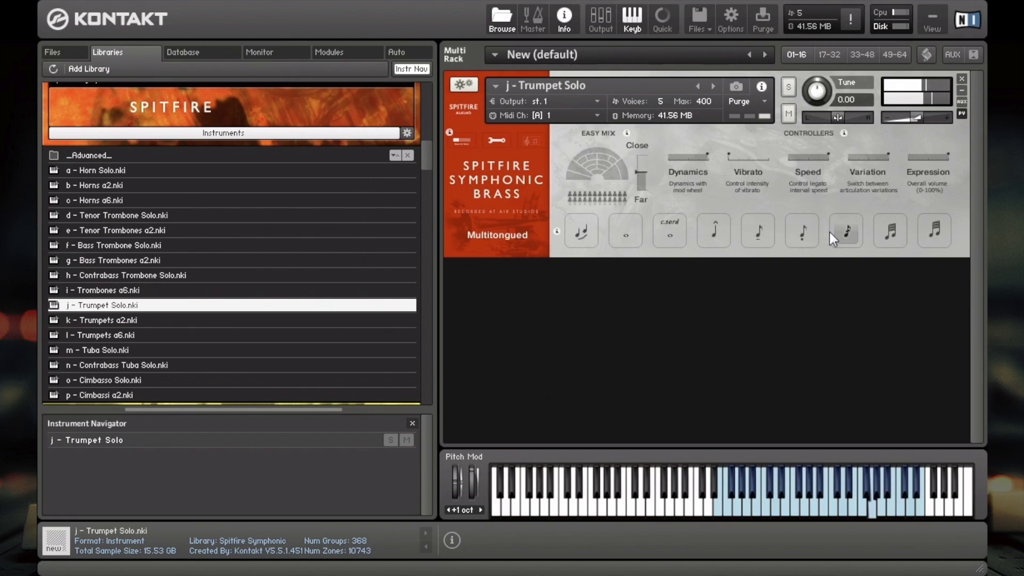
left_click(847, 235)
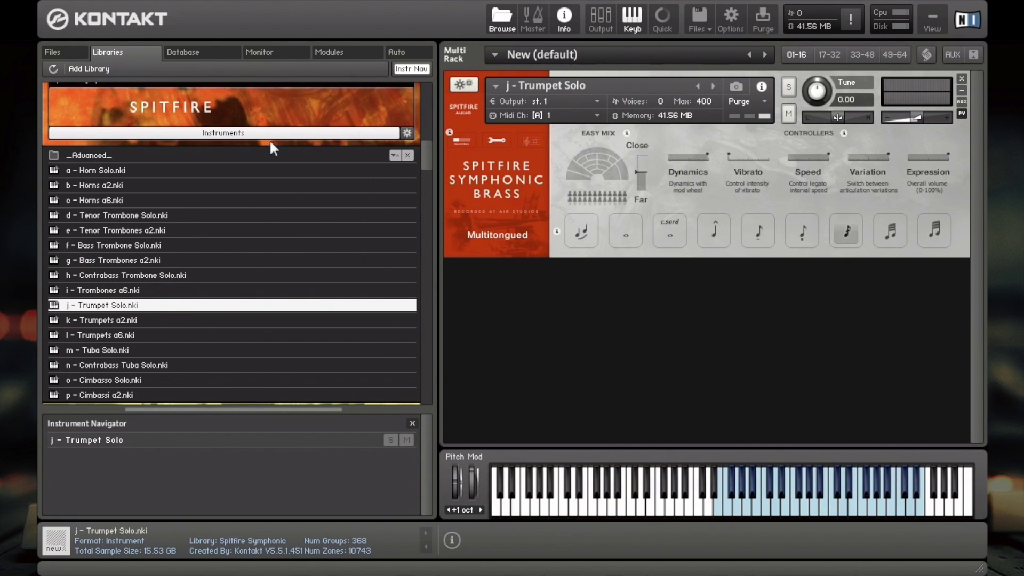
Replace Trumpet Solo with f - Bass Trombone Solo - Core techniques from the Extended techniques folder inside _Advanced_
left_click(182, 160)
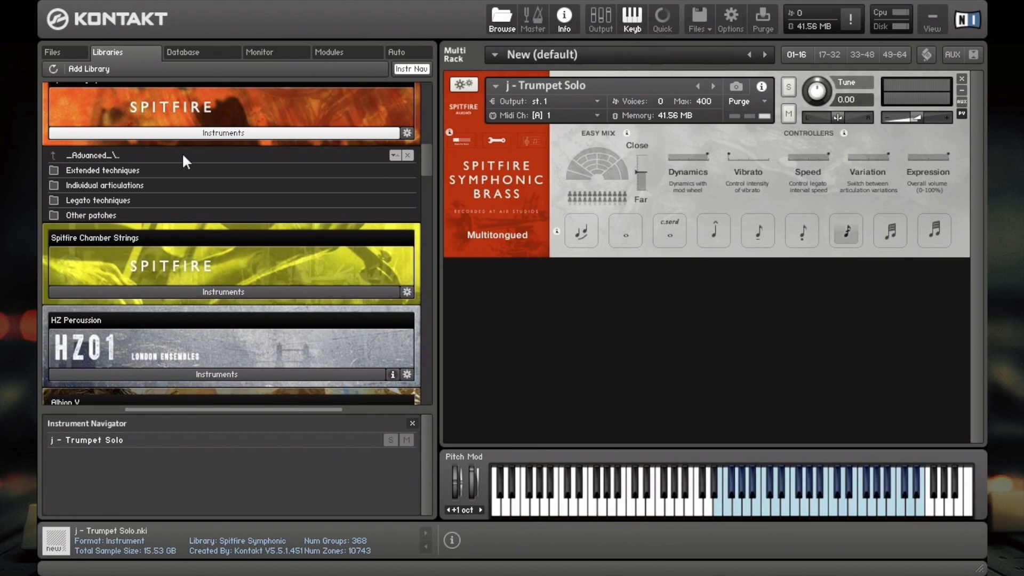
left_click(154, 170)
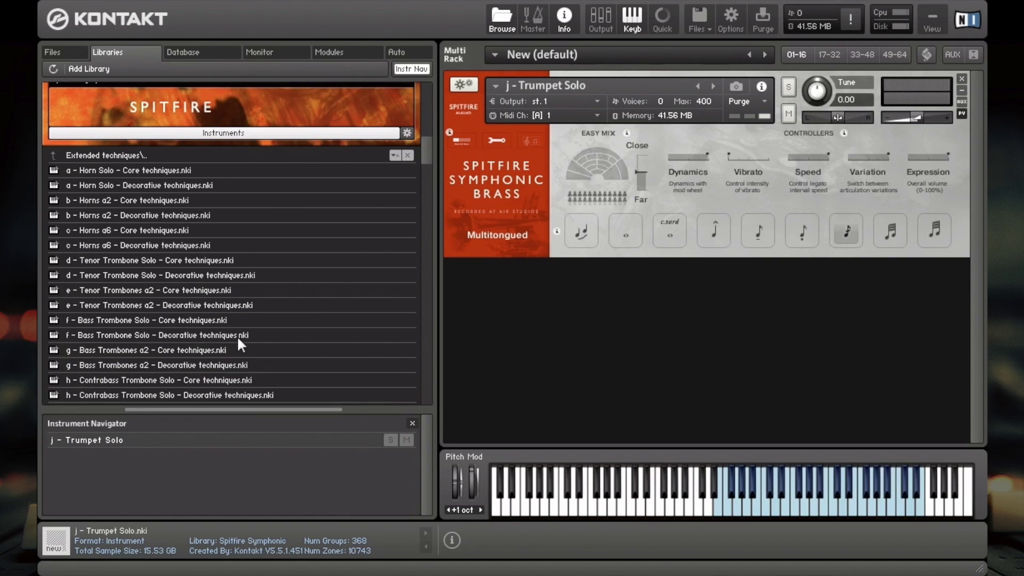
left_click_drag(188, 321, 653, 210)
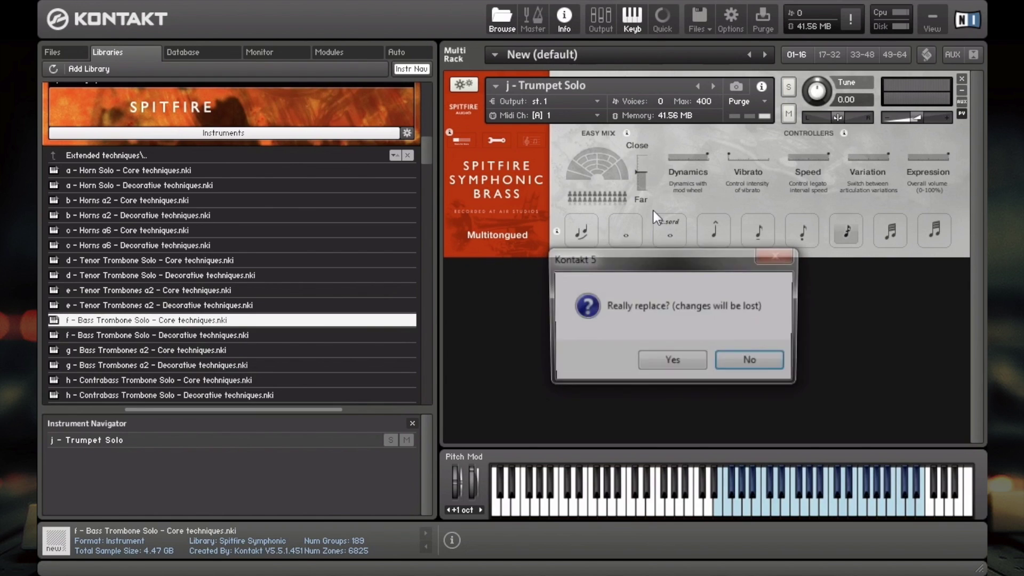
left_click(684, 362)
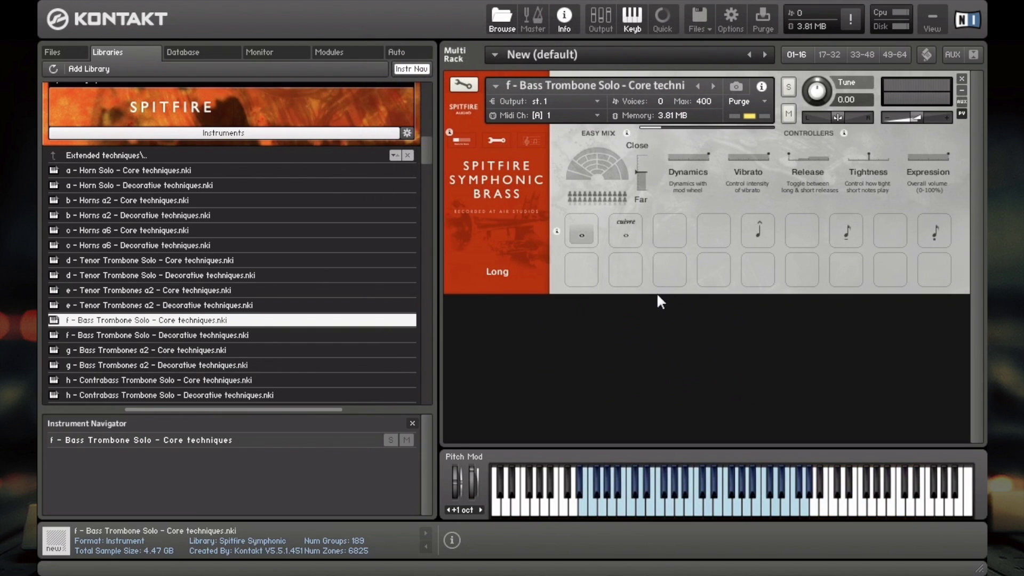
Show the detailed controls of Bass Trombone Solo - Core techniques and step through its Long Cuivre, Marcato and Tenuto articulations
left_click(497, 141)
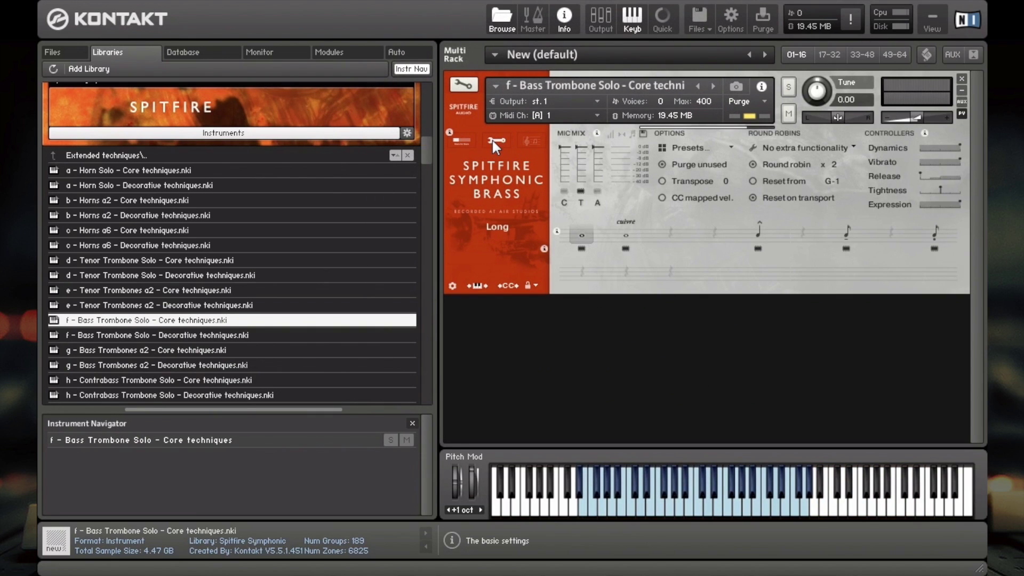
left_click(625, 234)
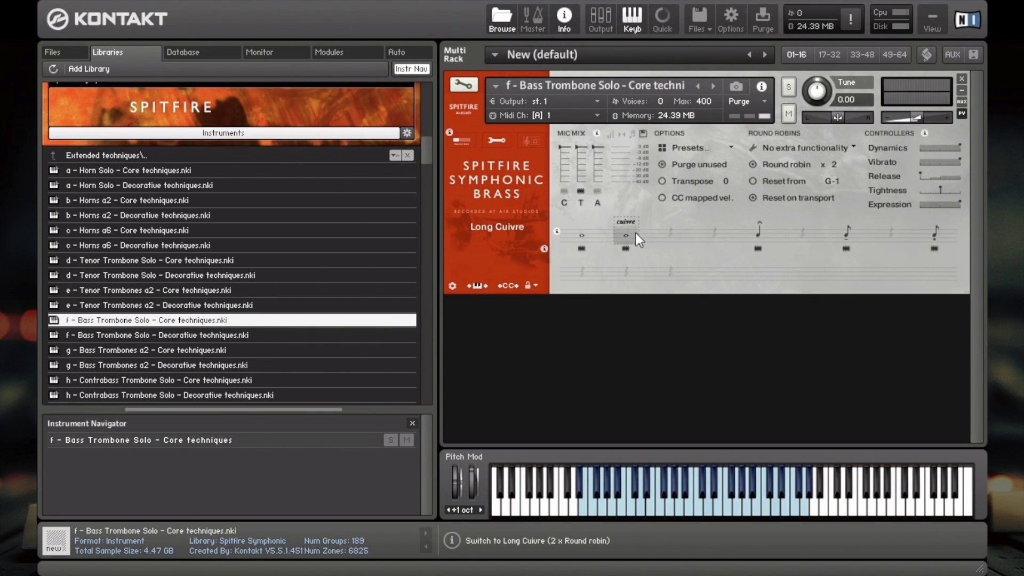
left_click(760, 229)
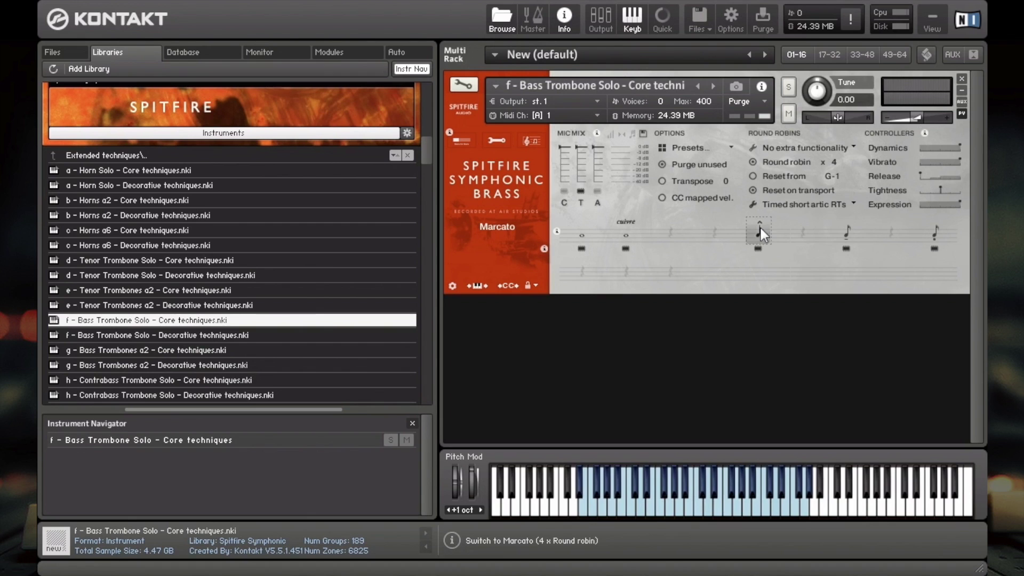
left_click(849, 232)
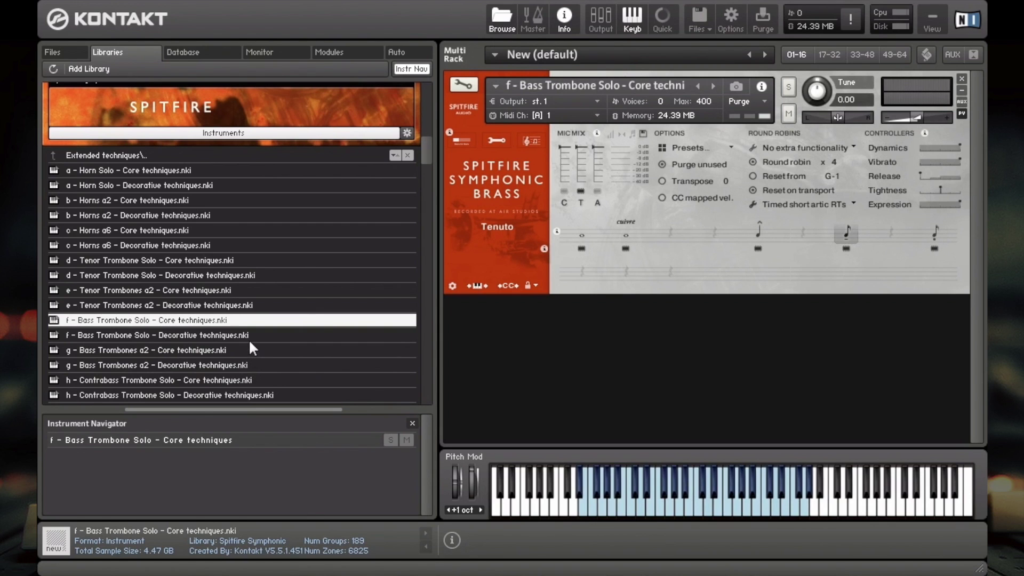
Swap in f - Bass Trombone Solo - Decorative techniques briefly, and reload the Core techniques patch in its place
left_click_drag(248, 336, 660, 247)
left_click(672, 361)
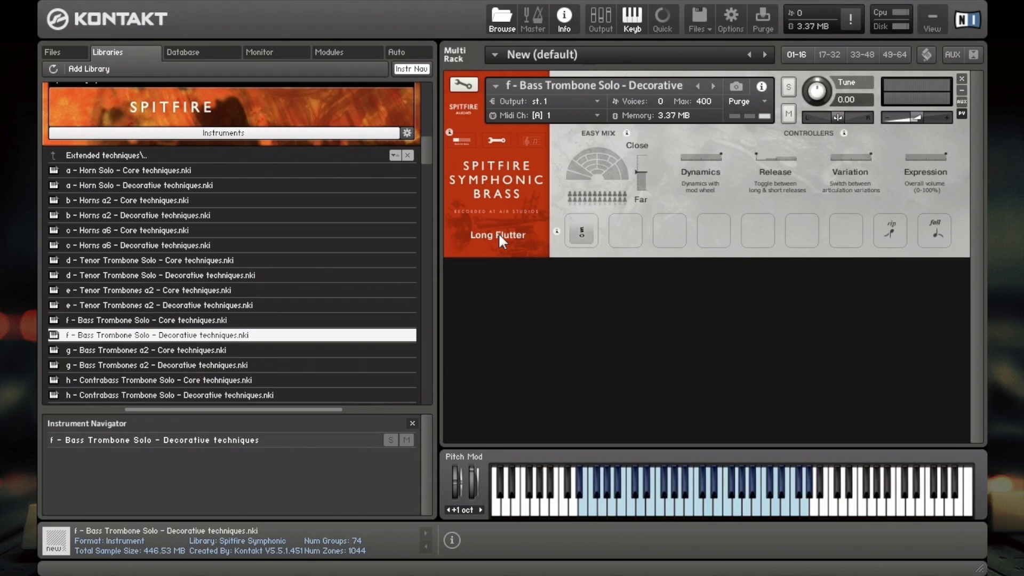
left_click(230, 322)
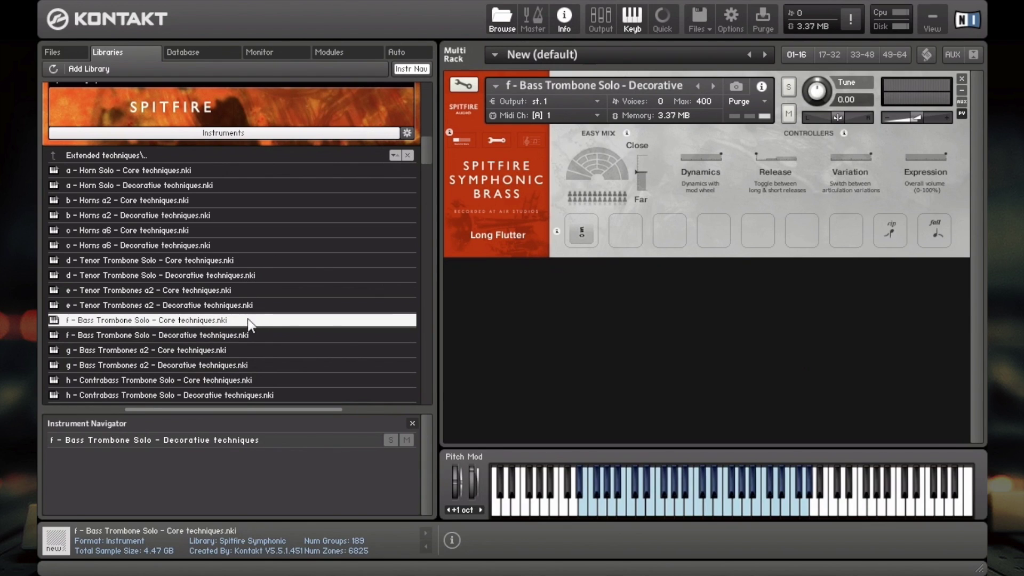
left_click_drag(578, 223, 581, 223)
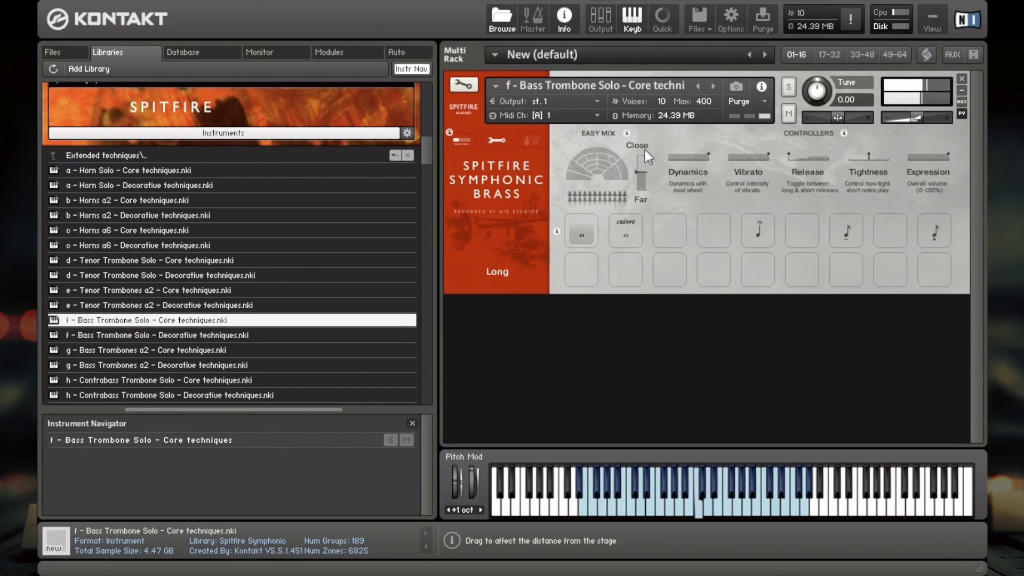
Audition the Long Cuivre and Staccato articulations of Bass Trombone Solo - Core techniques
left_click(623, 234)
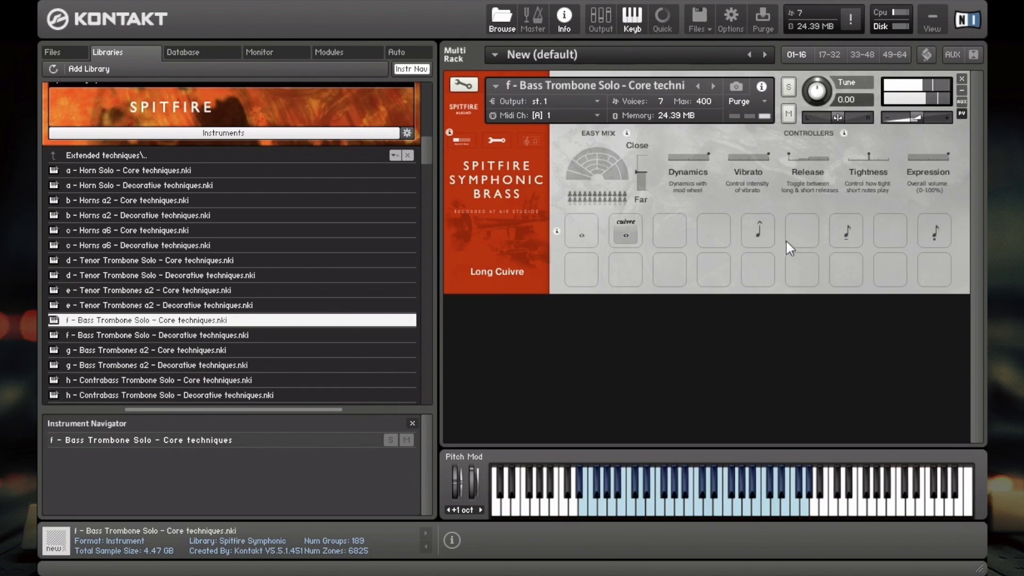
left_click(936, 231)
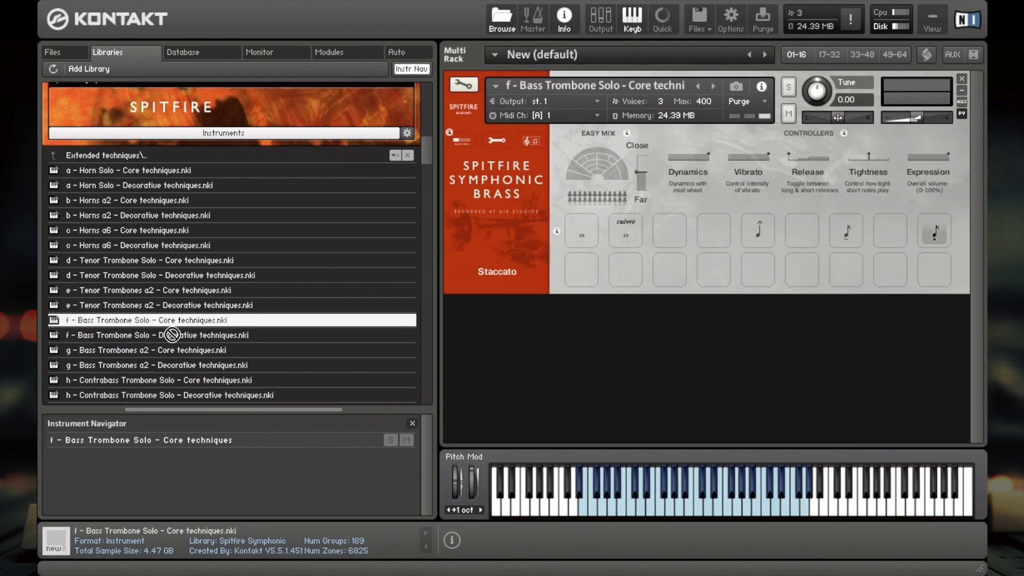
Replace the Core techniques patch with f - Bass Trombone Solo - Decorative techniques
left_click(155, 333)
left_click_drag(620, 254, 627, 256)
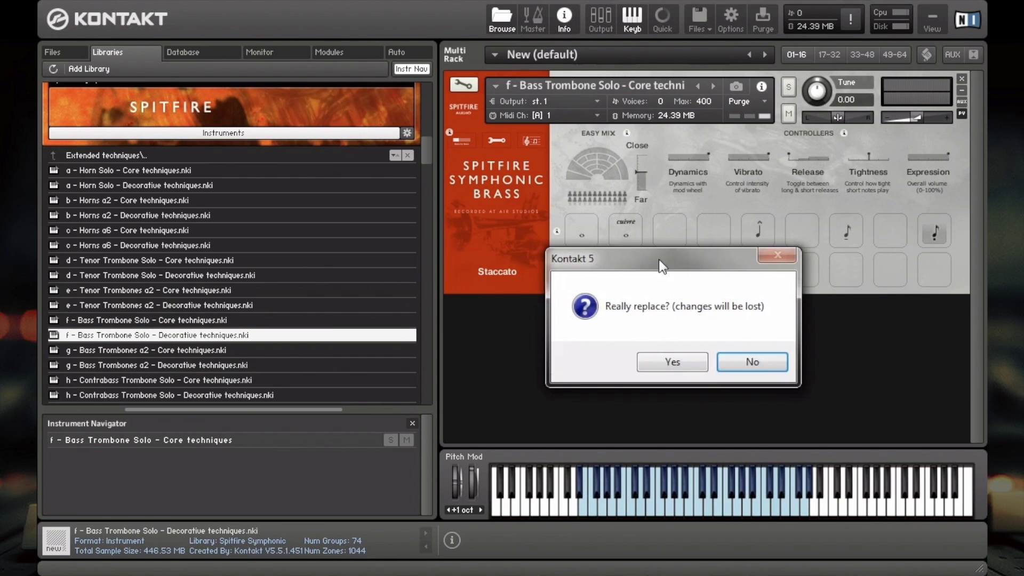
left_click(658, 367)
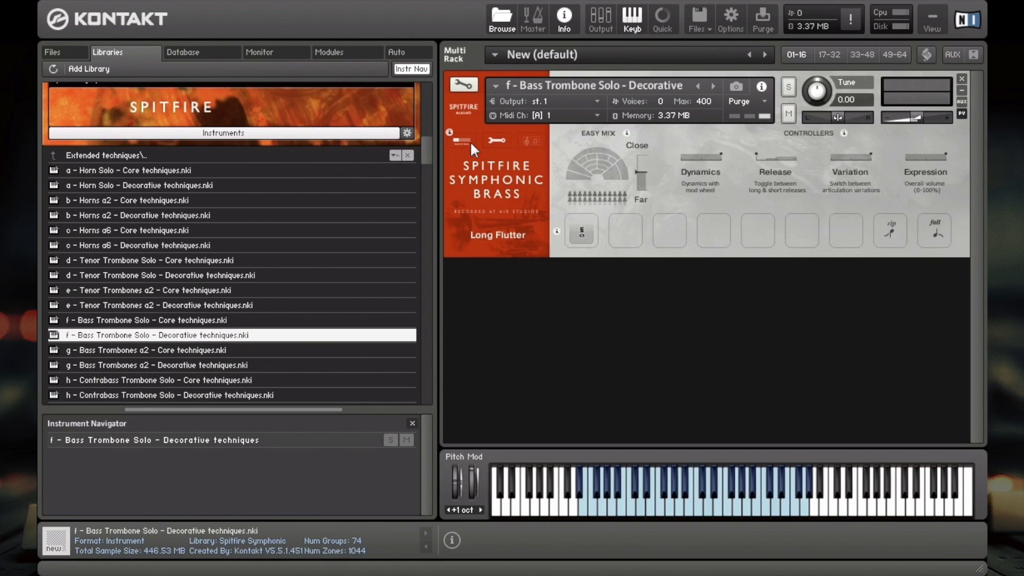
Show the detailed controls of the Decorative techniques patch and blend its C, T and A mics while auditioning Long Flutter
left_click(497, 140)
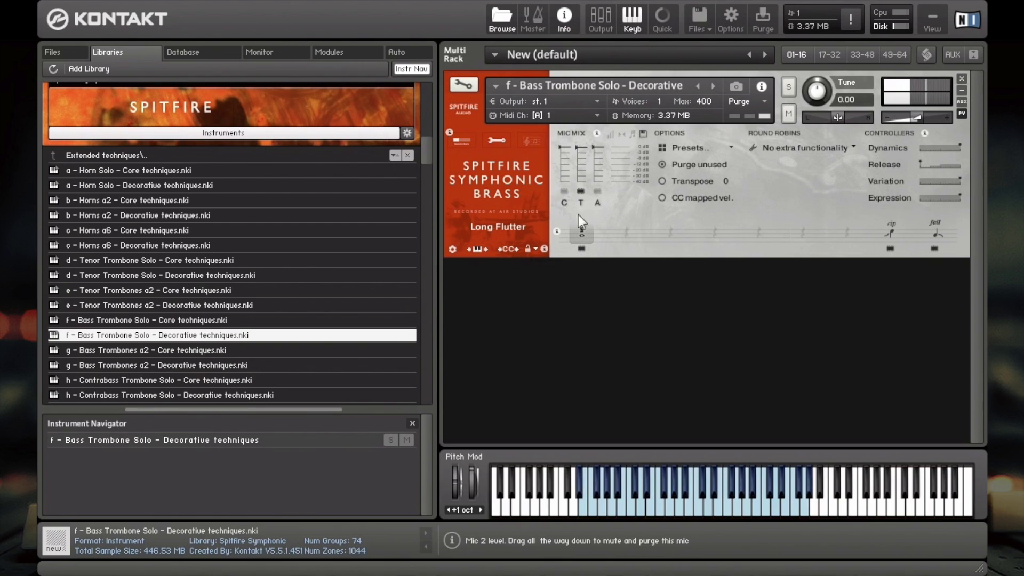
left_click(565, 190)
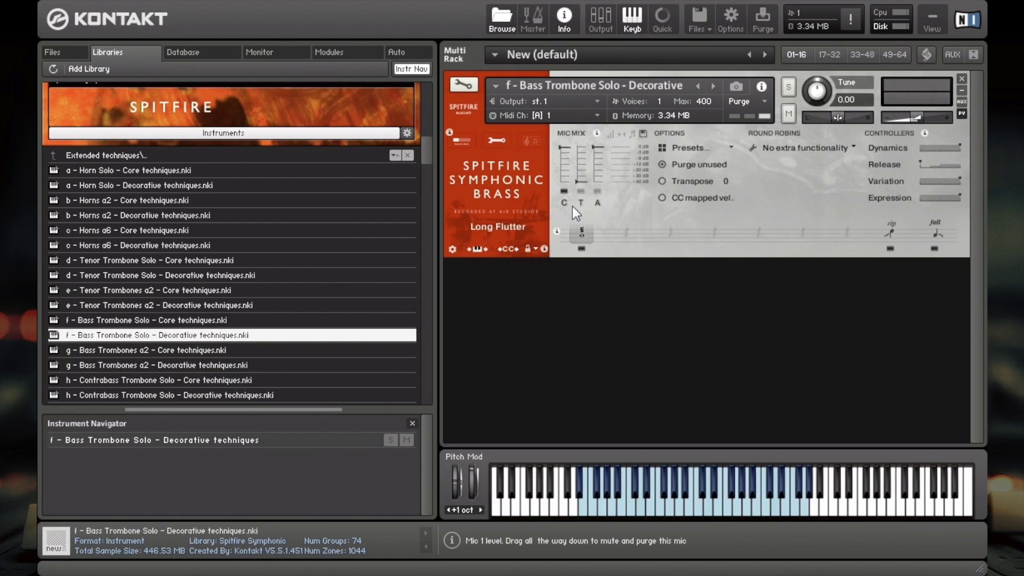
left_click_drag(580, 179, 581, 148)
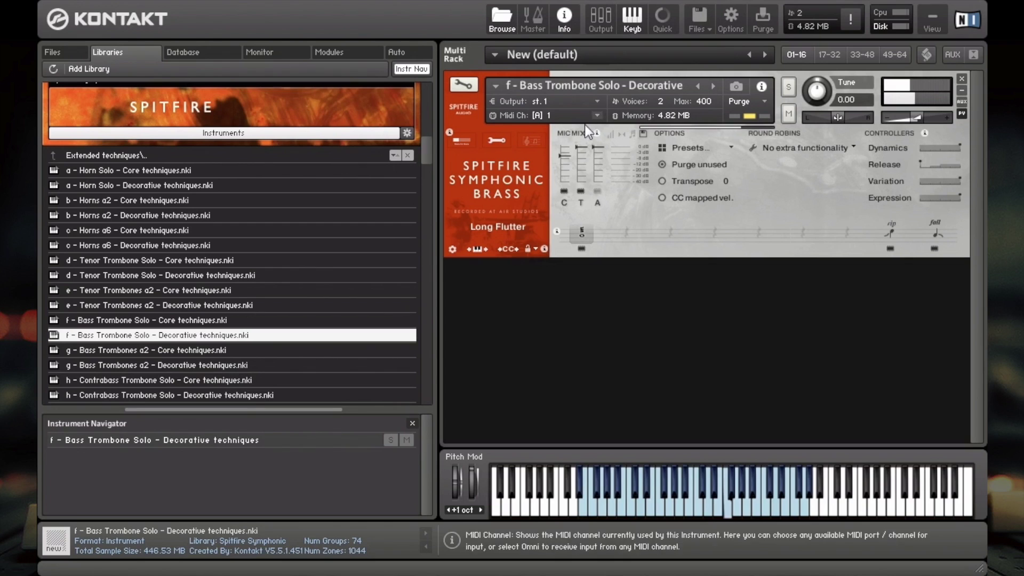
left_click_drag(579, 147, 599, 168)
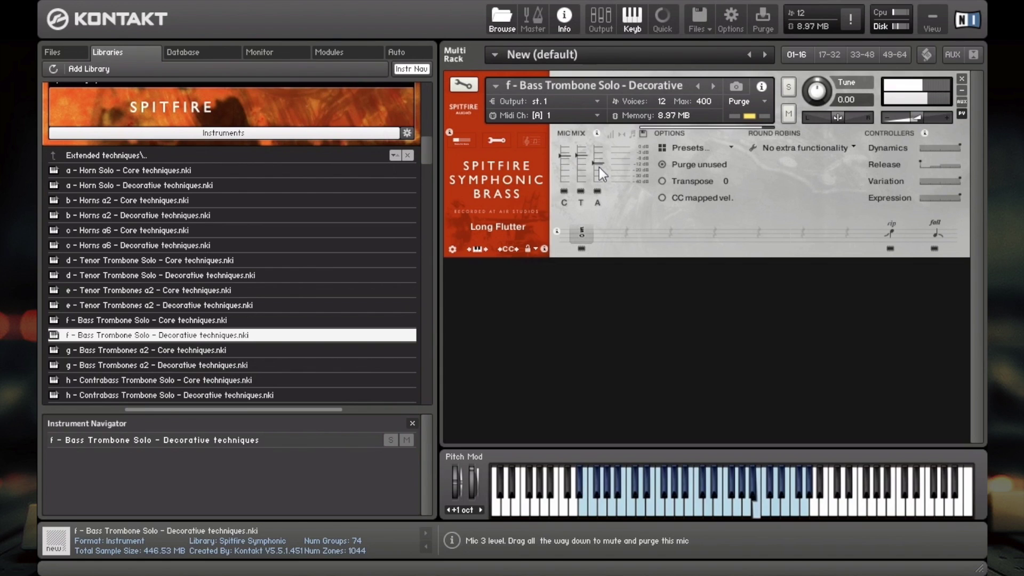
Audition the Rip and Fall articulations of Bass Trombone Solo - Decorative techniques, ending on Rip
left_click(889, 229)
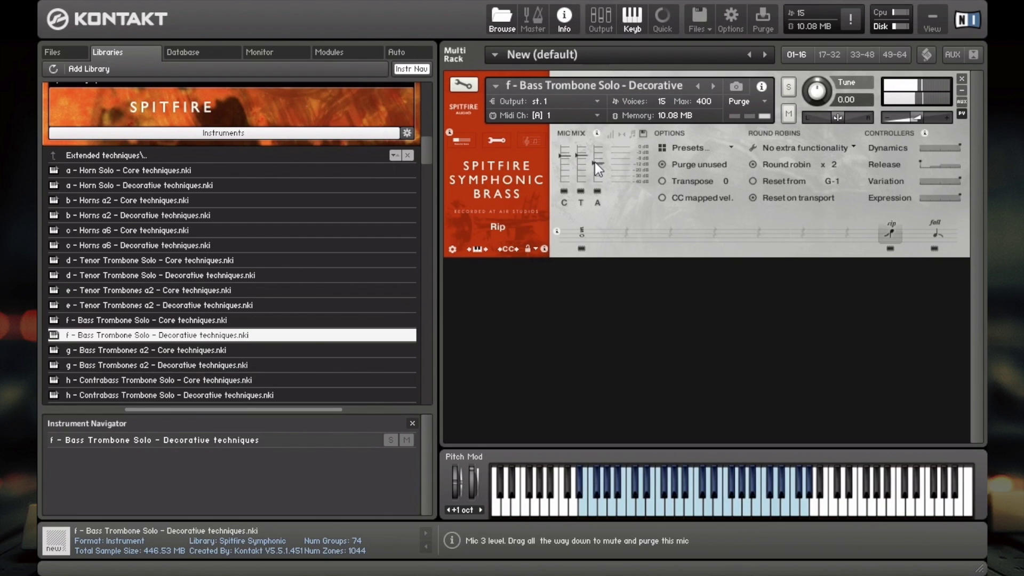
left_click(933, 233)
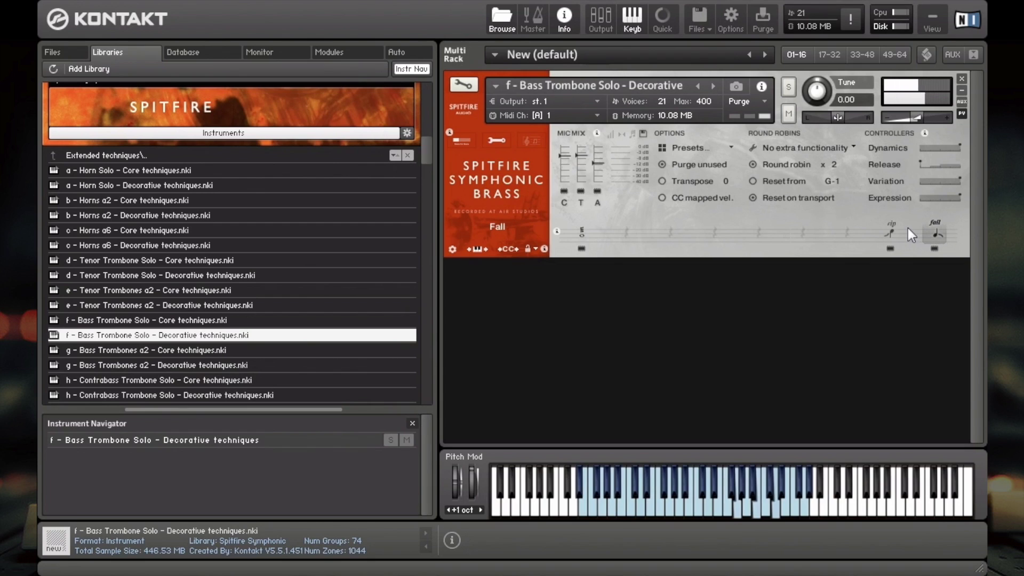
left_click(886, 230)
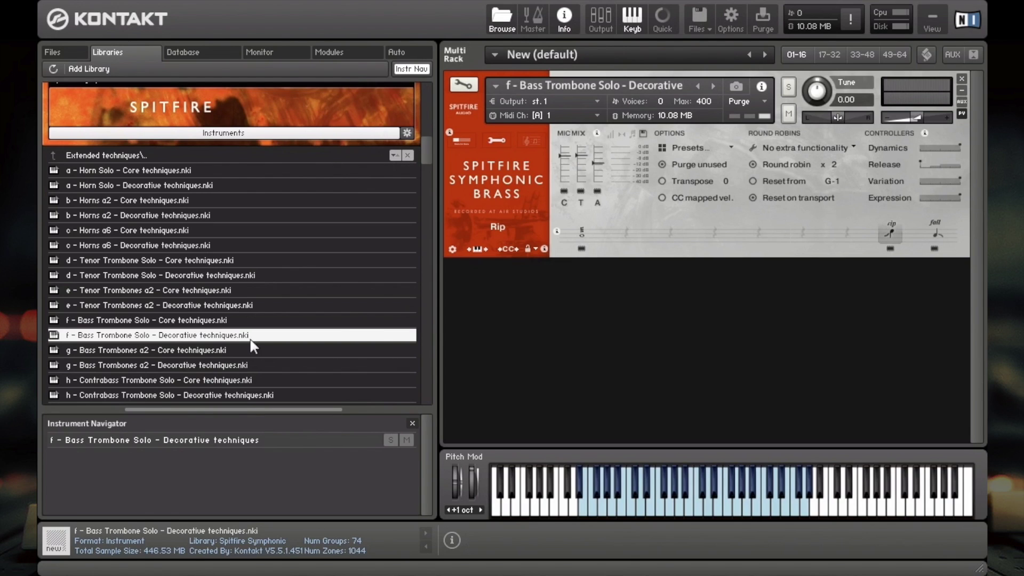
Browse the remaining Extended techniques patches, and open the m - Tuba Solo folder under Individual articulations
scroll(265, 342, "down", 2)
scroll(263, 331, "down", 6)
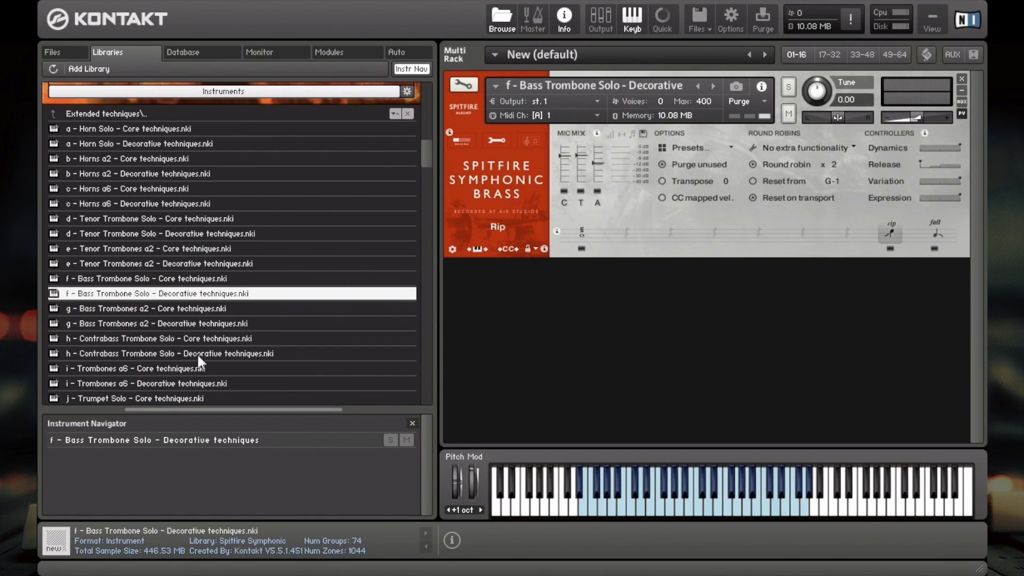
scroll(215, 368, "down", 4)
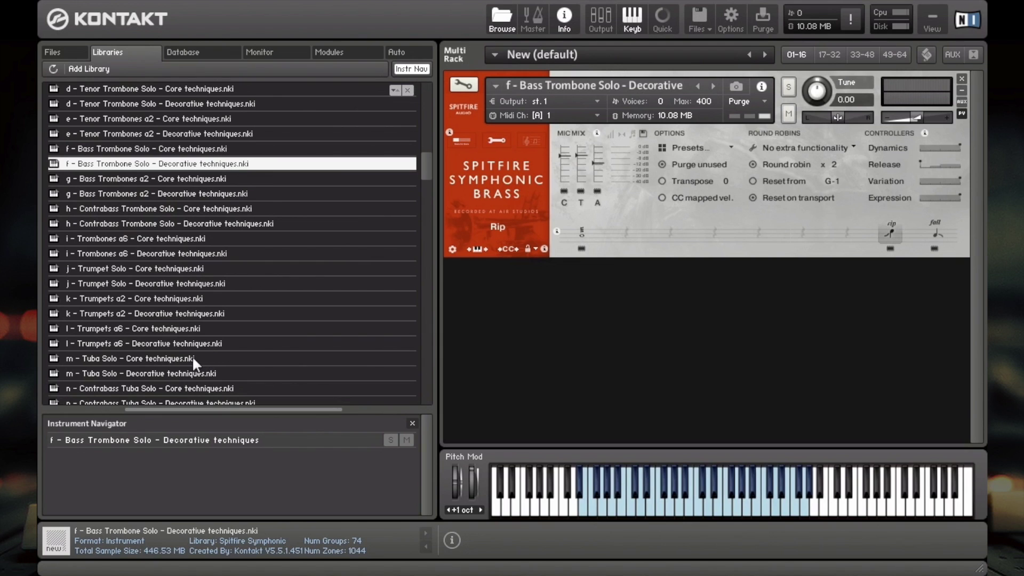
scroll(203, 332, "up", 10)
left_click(138, 141)
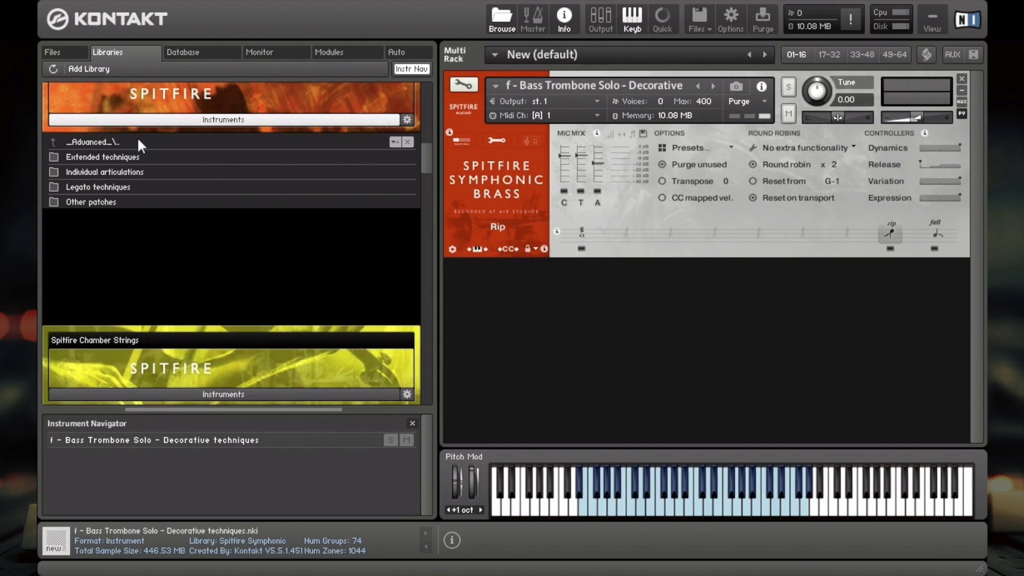
left_click(143, 172)
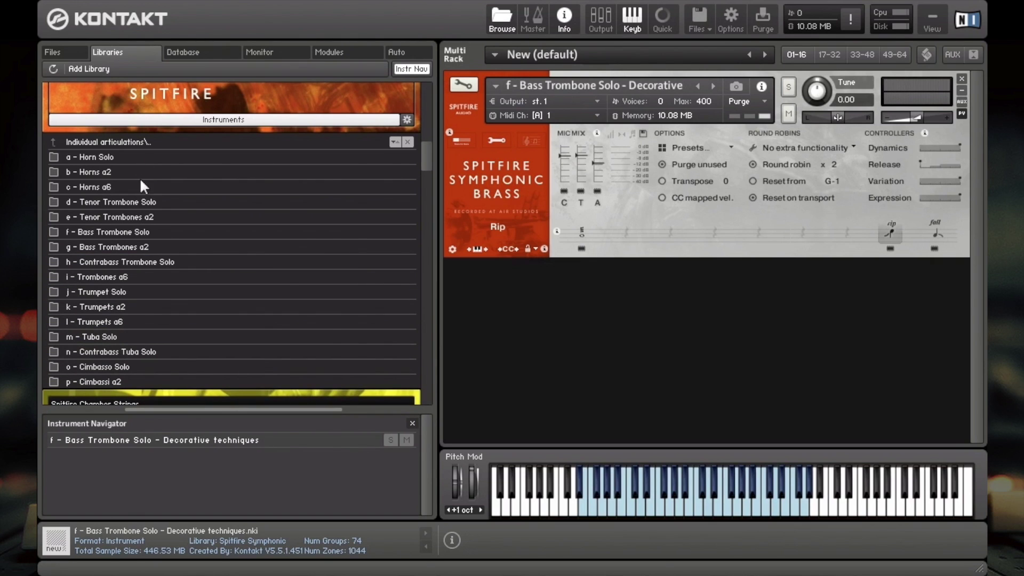
left_click(102, 337)
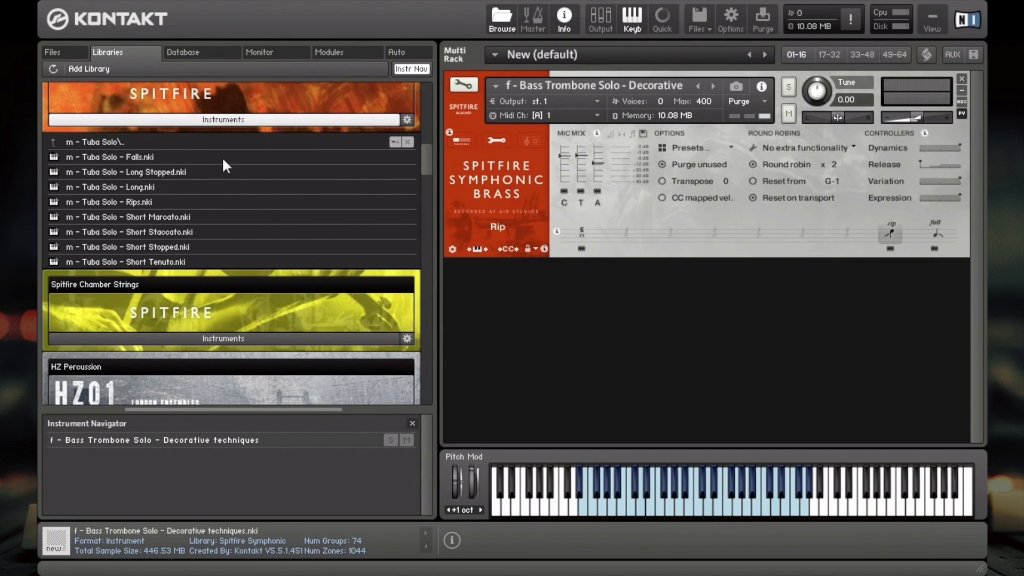
Replace the bass trombone patch with m - Tuba Solo - Legato from the Legato techniques folder
double_click(131, 140)
double_click(129, 140)
double_click(108, 183)
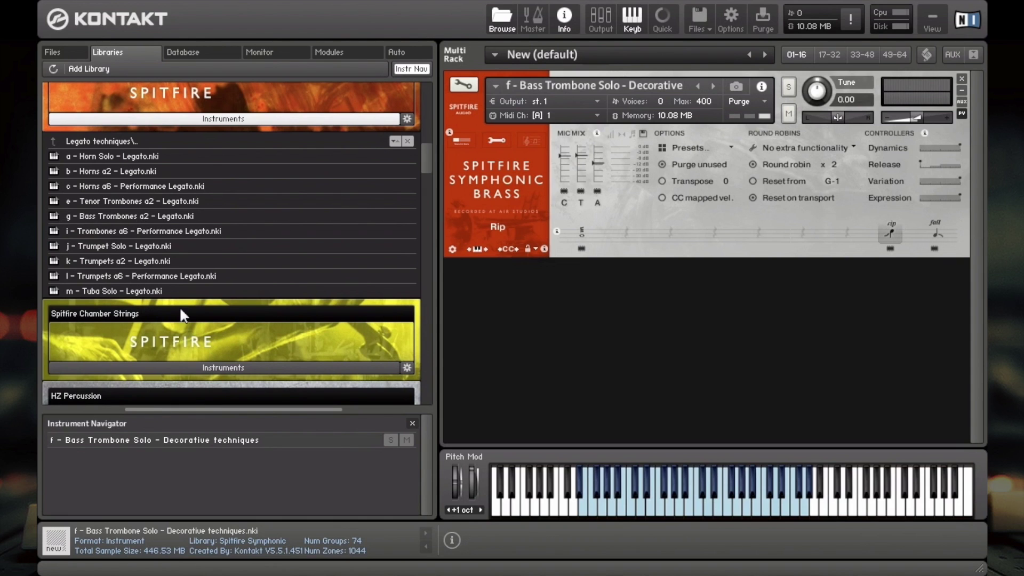
left_click_drag(153, 293, 628, 187)
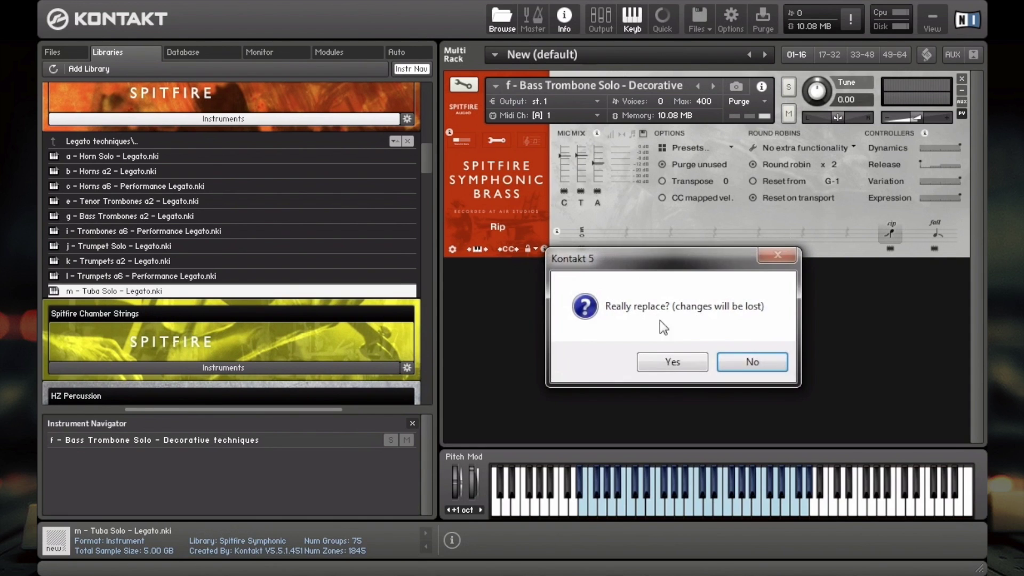
left_click(667, 358)
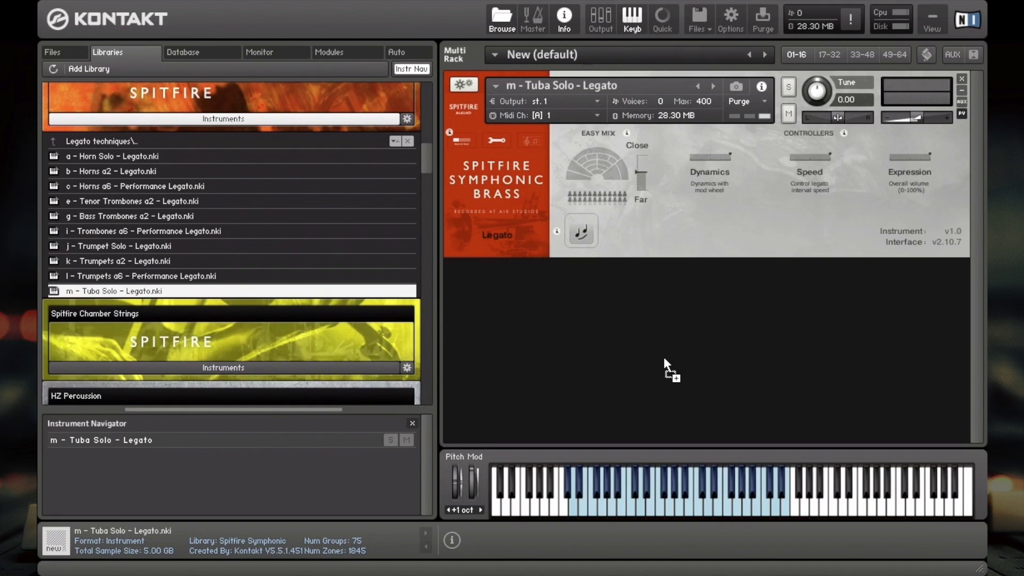
Show the detailed controls of Tuba Solo - Legato, and return the library browser to the _Advanced_ folder
scroll(320, 192, "down", 1)
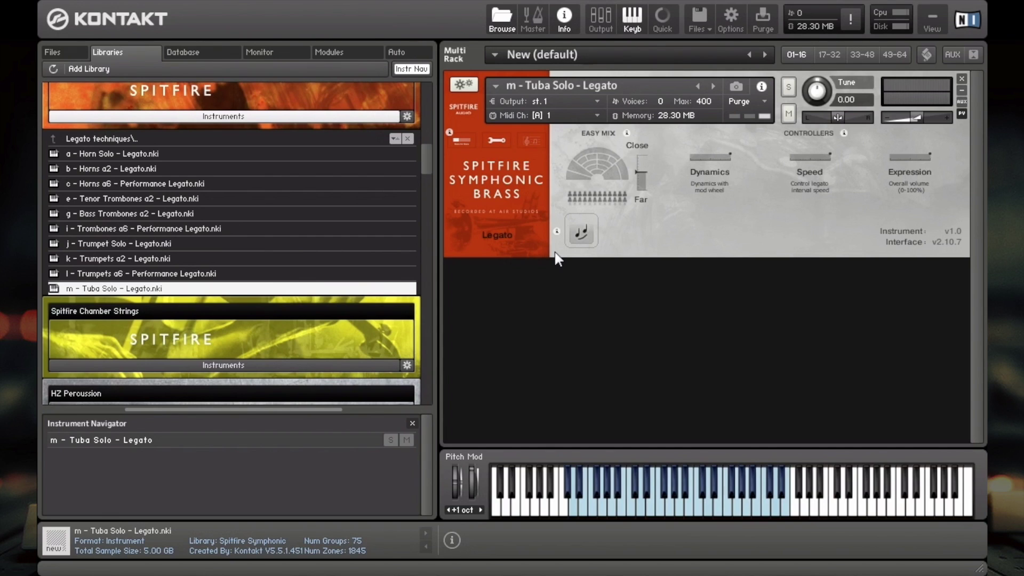
left_click(497, 141)
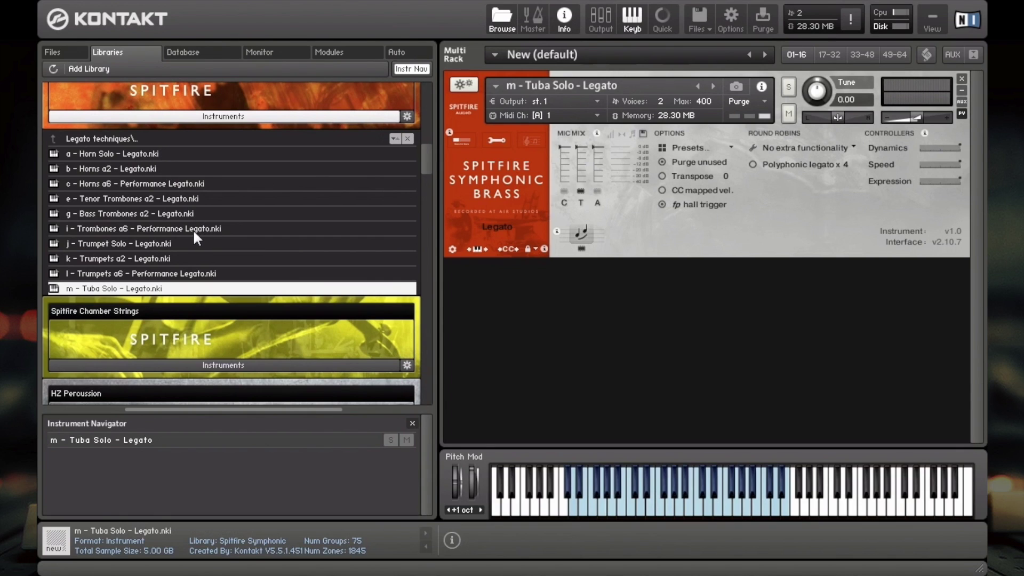
left_click(102, 141)
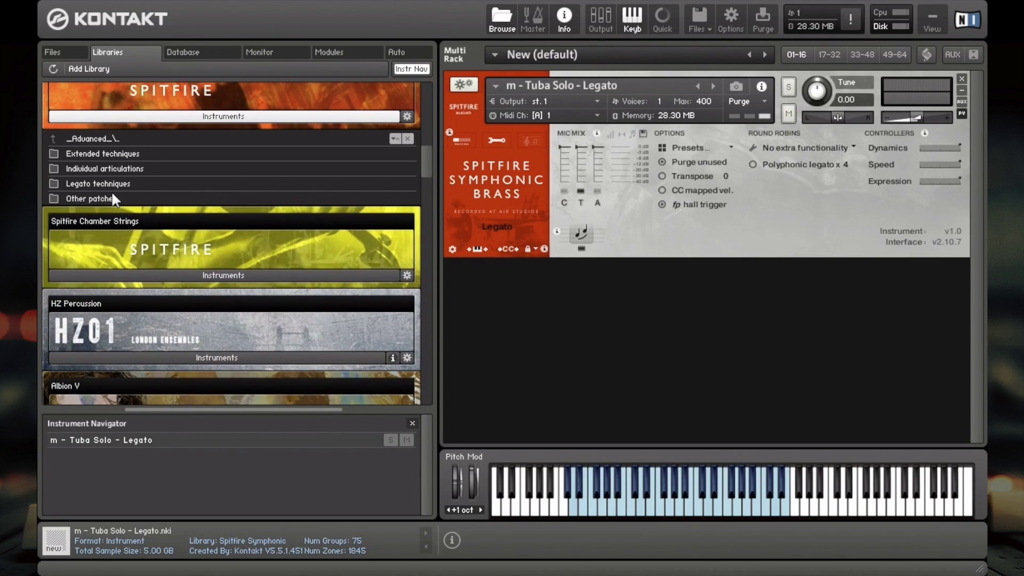
Open the Other patches folder inside _Advanced_ and browse its economic, light resources, time machine and velocity controlled patches
left_click(111, 190)
left_click(100, 137)
left_click(131, 198)
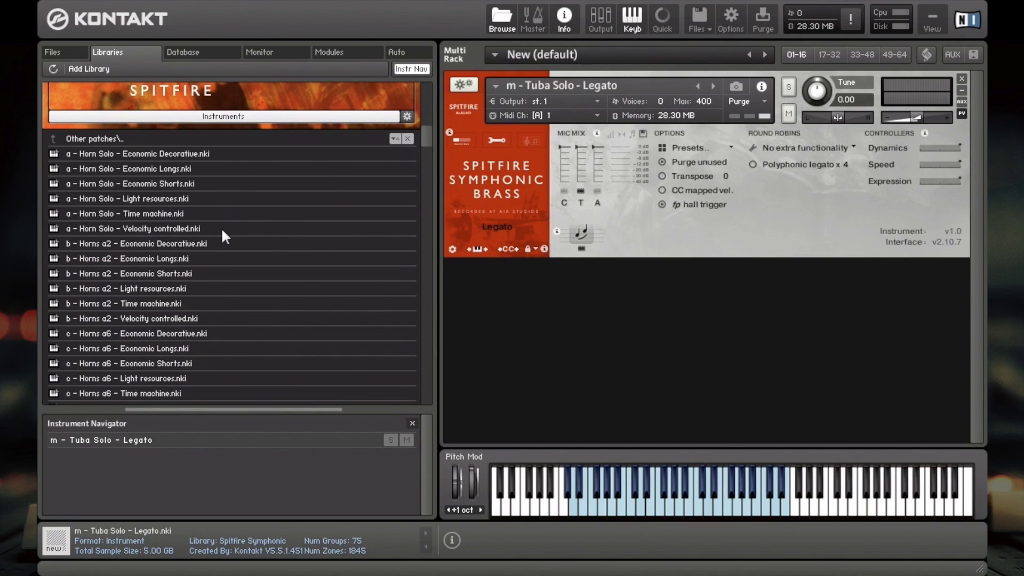
scroll(220, 227, "down", 3)
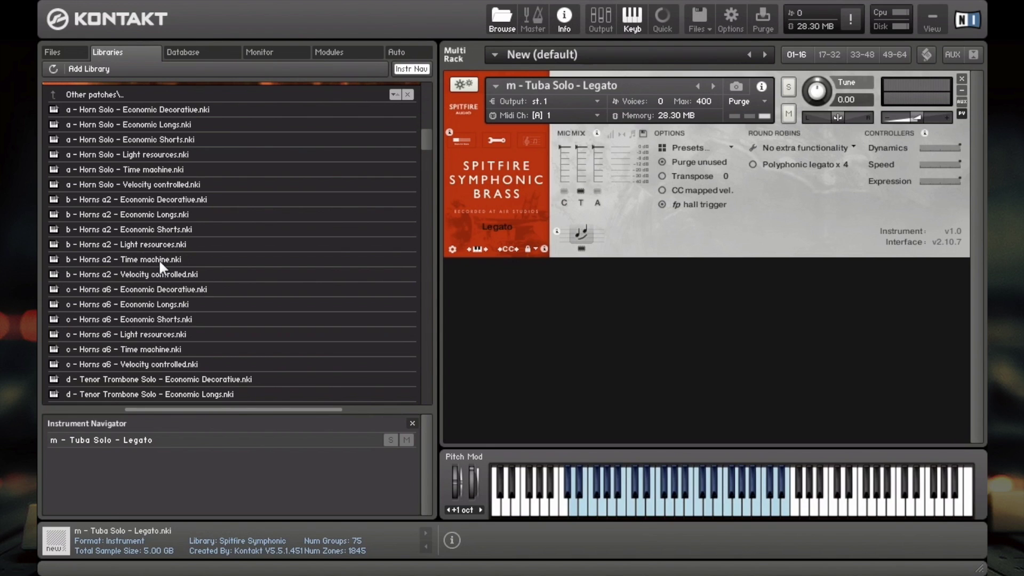
scroll(427, 132, "up", 5)
scroll(428, 145, "down", 8)
mouse_move(430, 150)
left_mouse_down()
mouse_move(433, 220)
mouse_move(429, 136)
left_mouse_up()
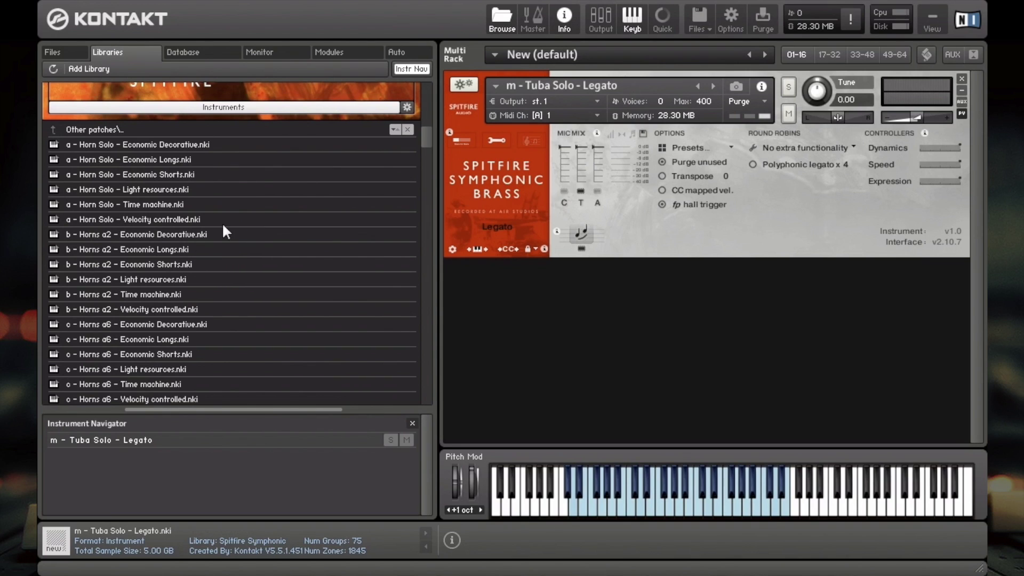
Replace the tuba patch with a - Horn Solo - Velocity controlled, and audition its articulations in the detailed view, ending on Legato
left_click_drag(178, 220, 625, 184)
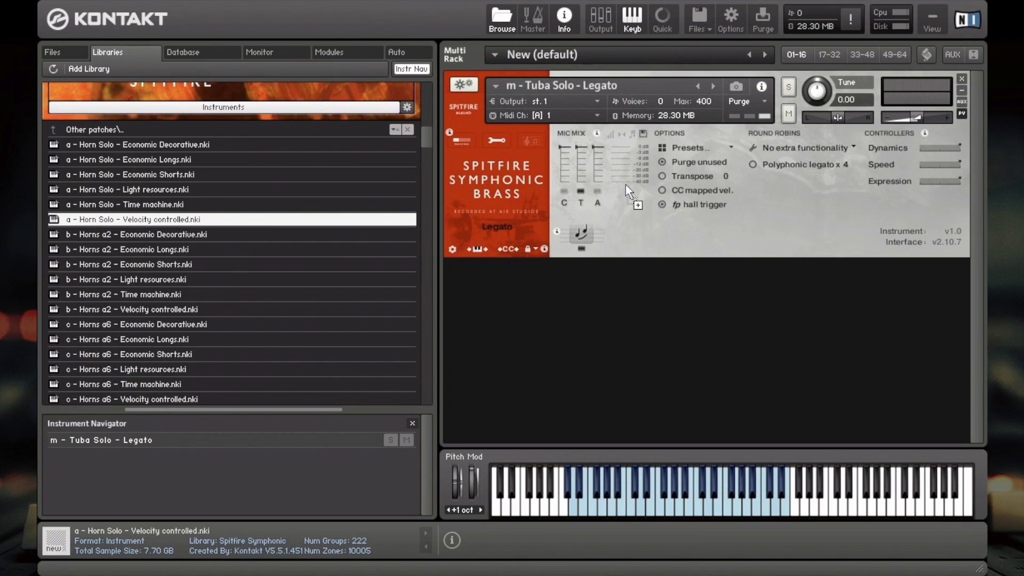
left_click(668, 361)
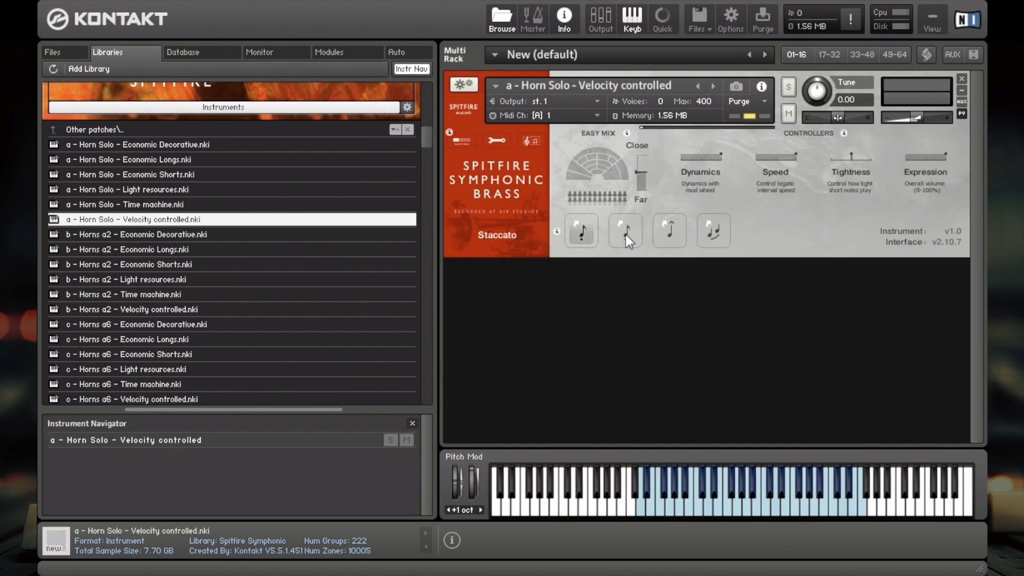
left_click(495, 141)
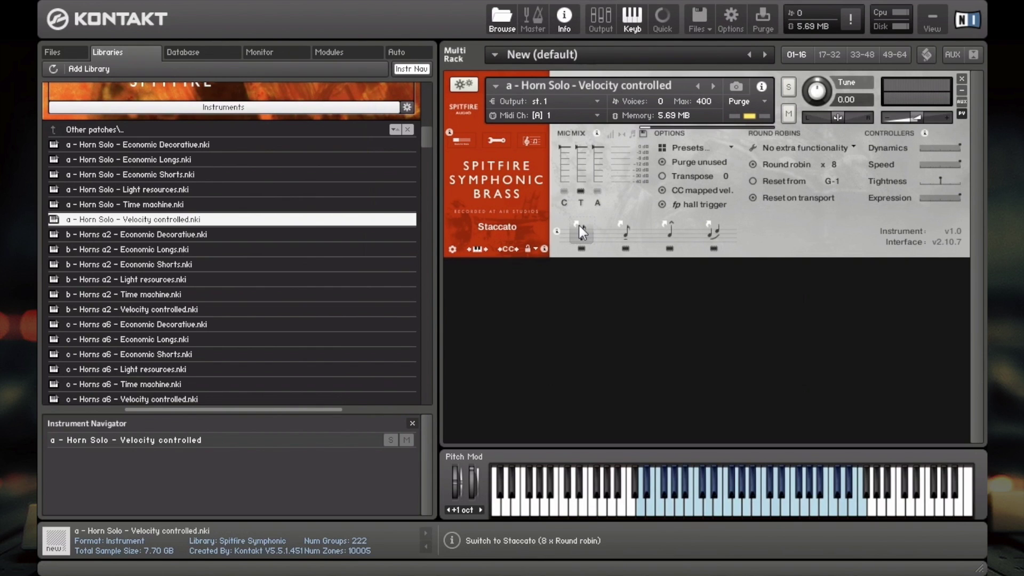
left_click(624, 222)
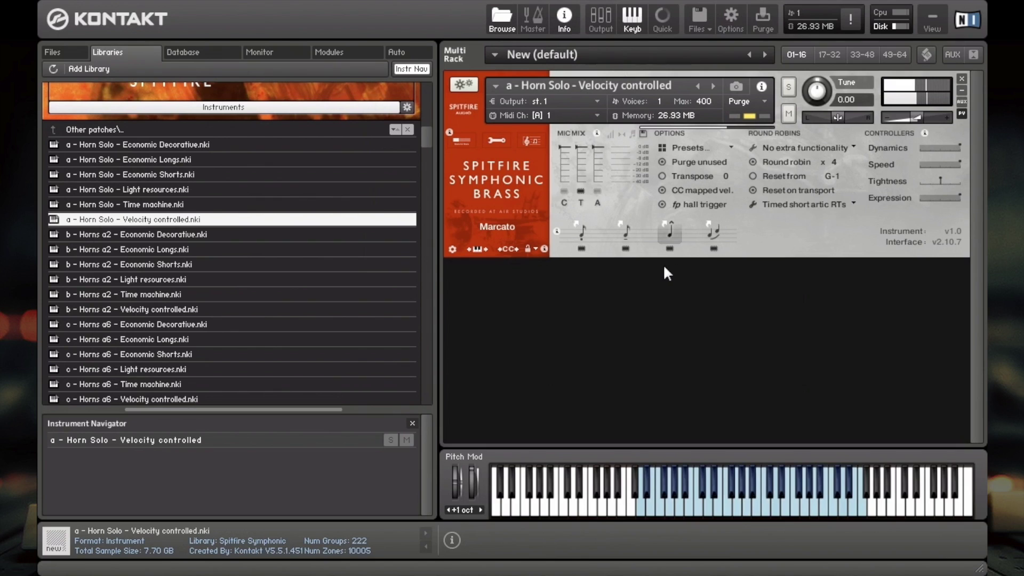
left_click(709, 232)
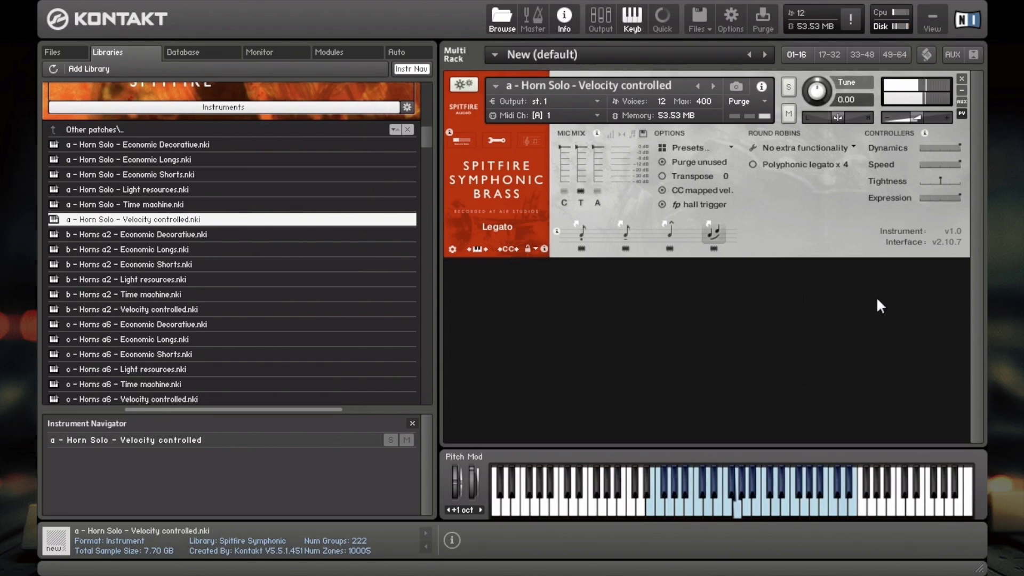
Return the library browser to the main patch list and replace the horn patch with i - Trombones a6
double_click(164, 132)
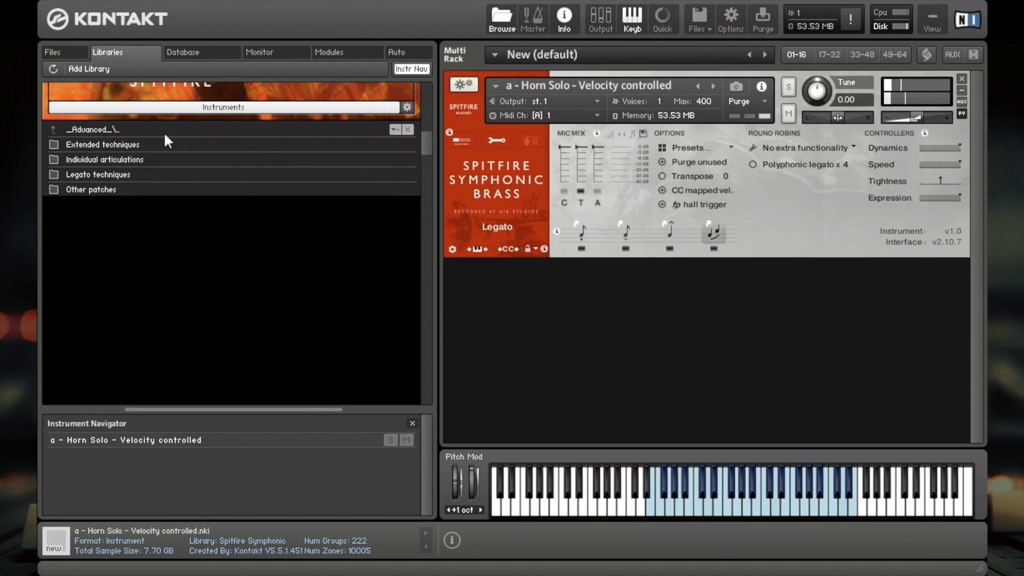
double_click(127, 128)
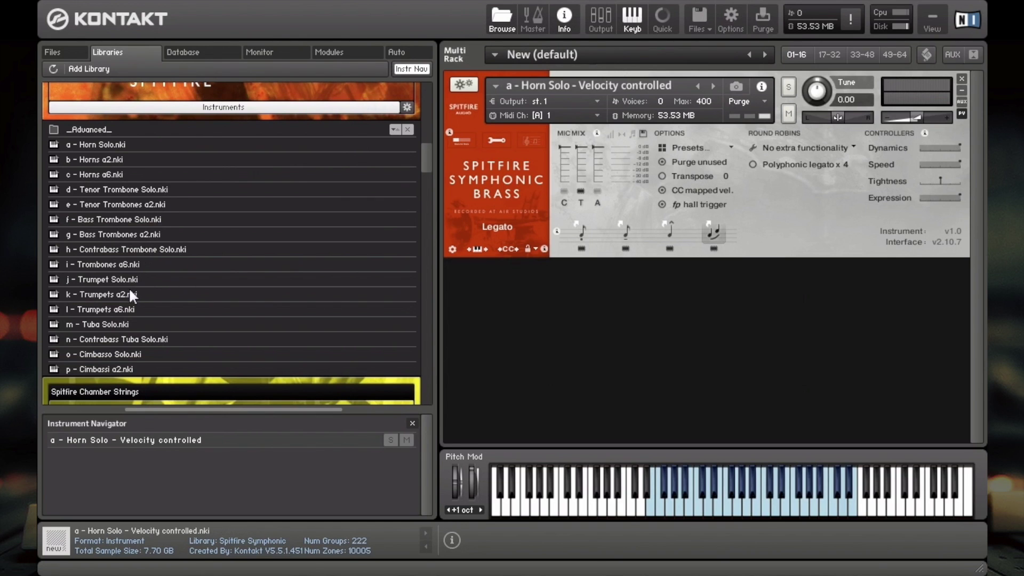
left_click_drag(131, 263, 598, 178)
left_click(677, 360)
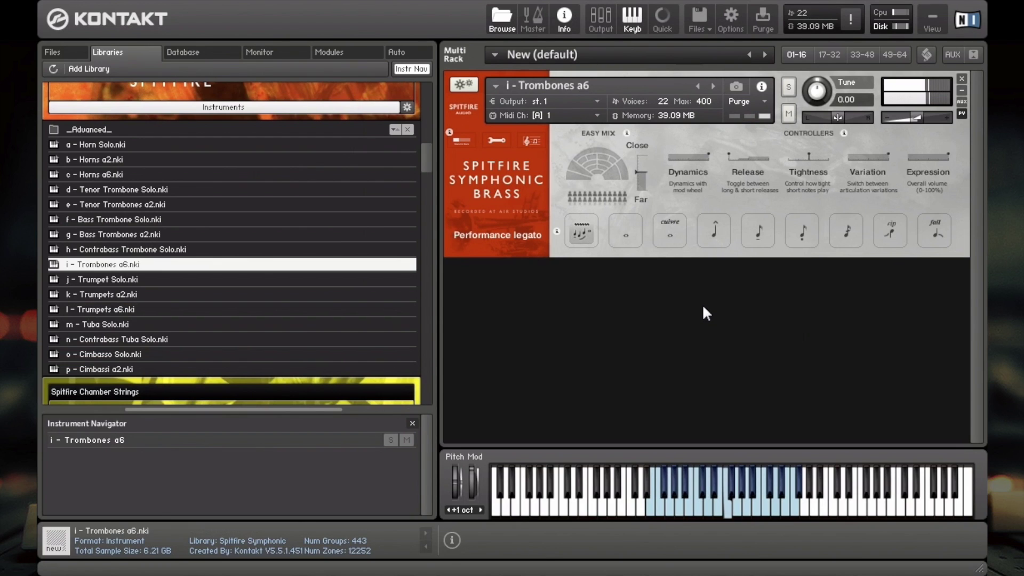
Audition the Long Cuivre, Staccato and Multitongued articulations of Trombones a6, ending on Multitongued
left_click(669, 230)
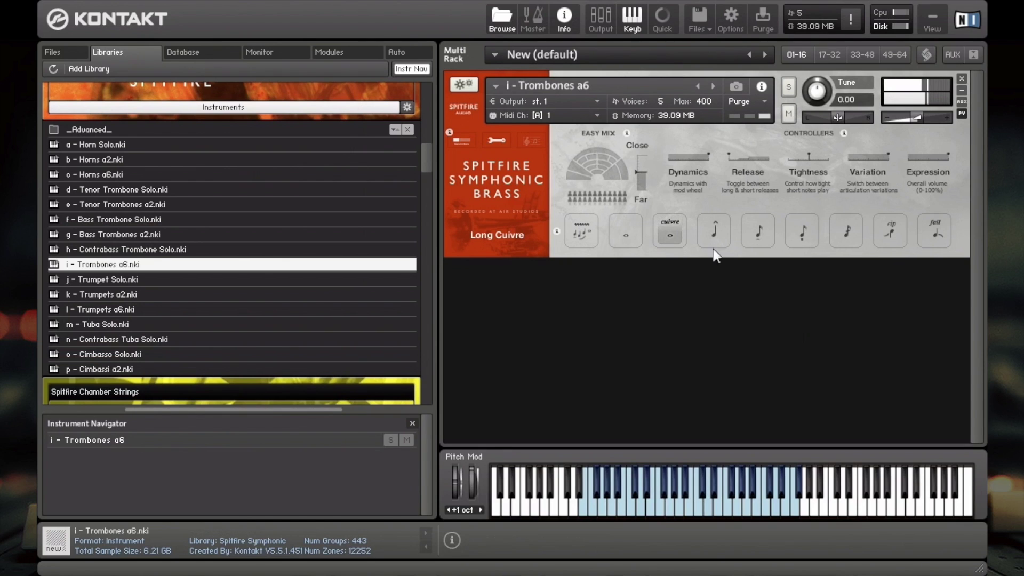
left_click(798, 230)
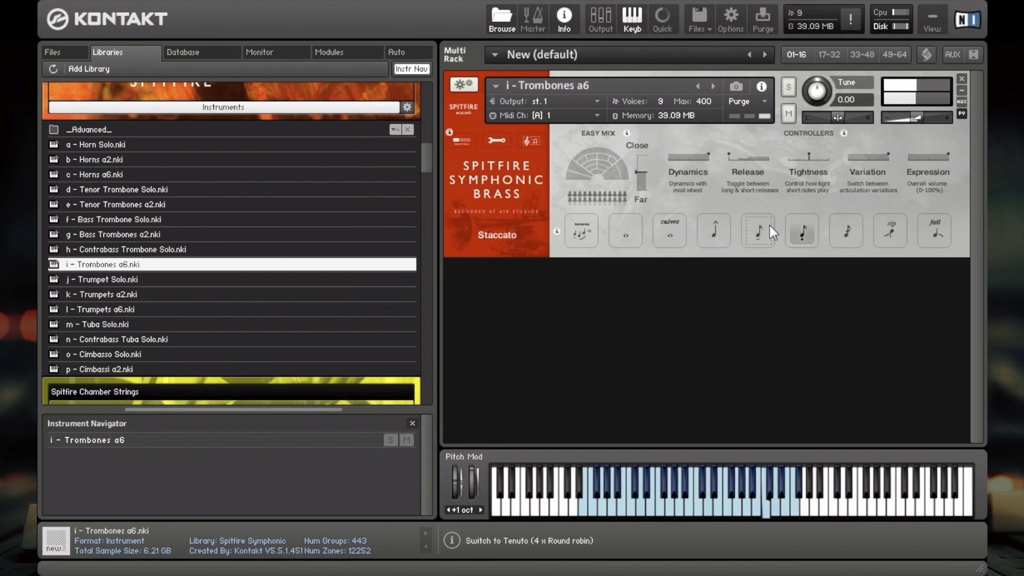
left_click(845, 226)
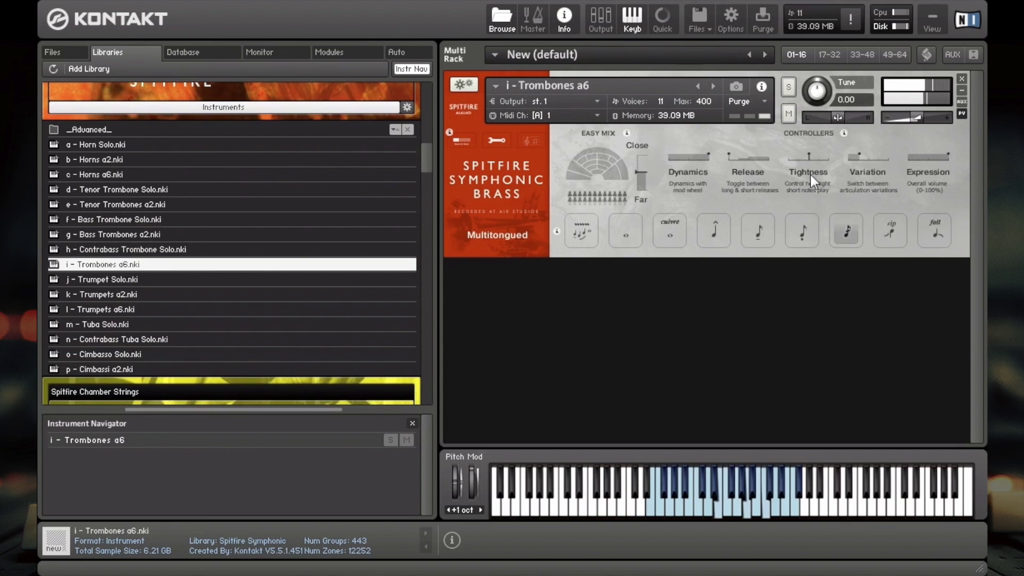
Replace the Trombones a6 patch with p - Cimbassi a2
scroll(206, 265, "down", 1)
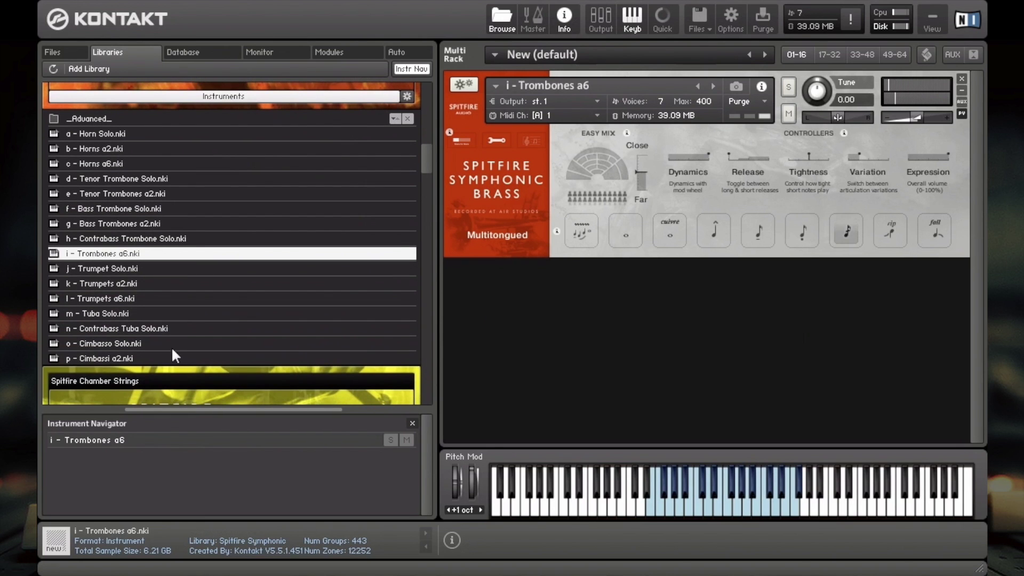
left_click_drag(128, 360, 648, 234)
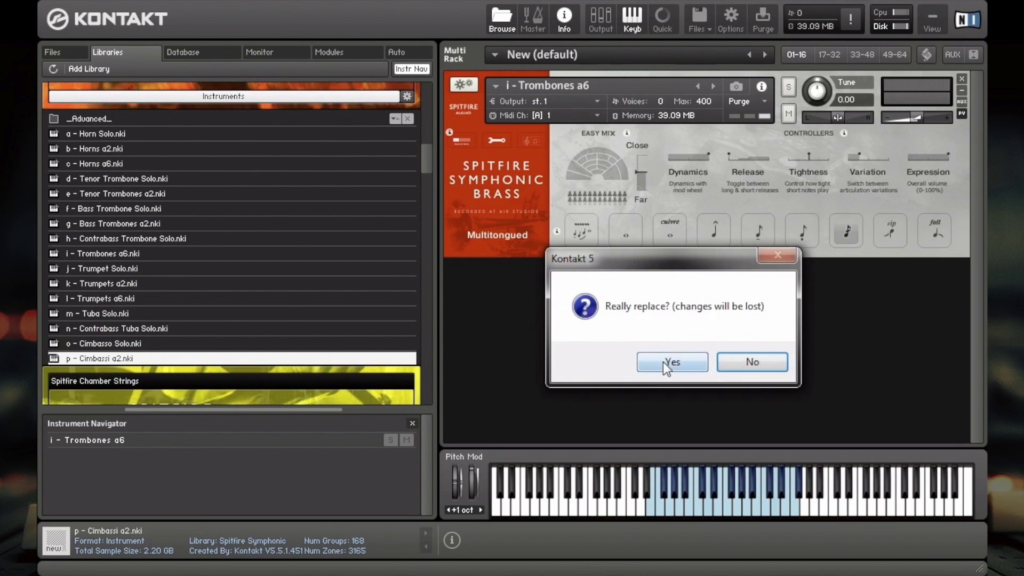
left_click(666, 362)
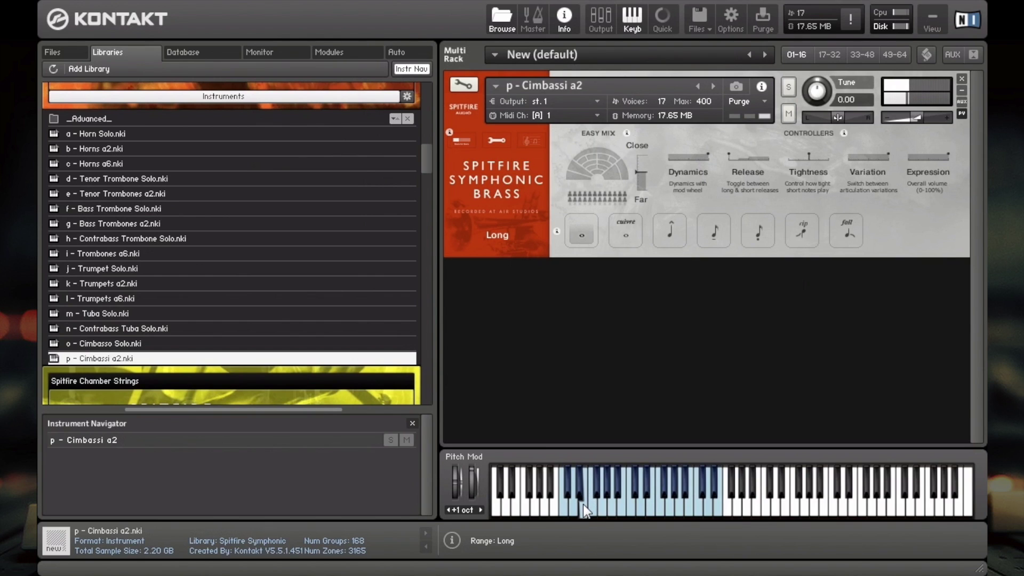
Switch Cimbassi a2 to the Long Cuivre articulation and audition several notes across its playable range
left_click(627, 237)
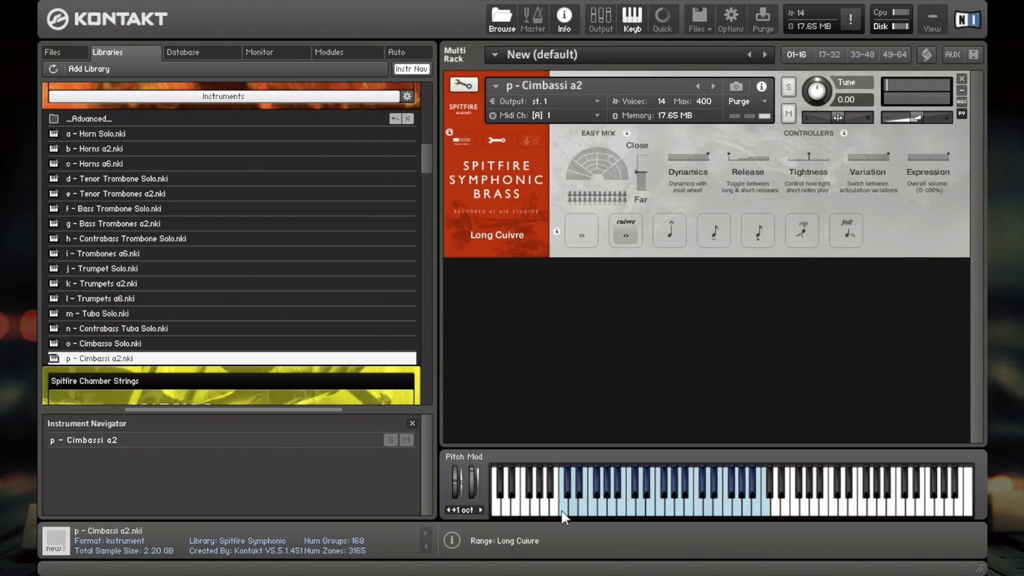
left_click(761, 503)
left_click(710, 501)
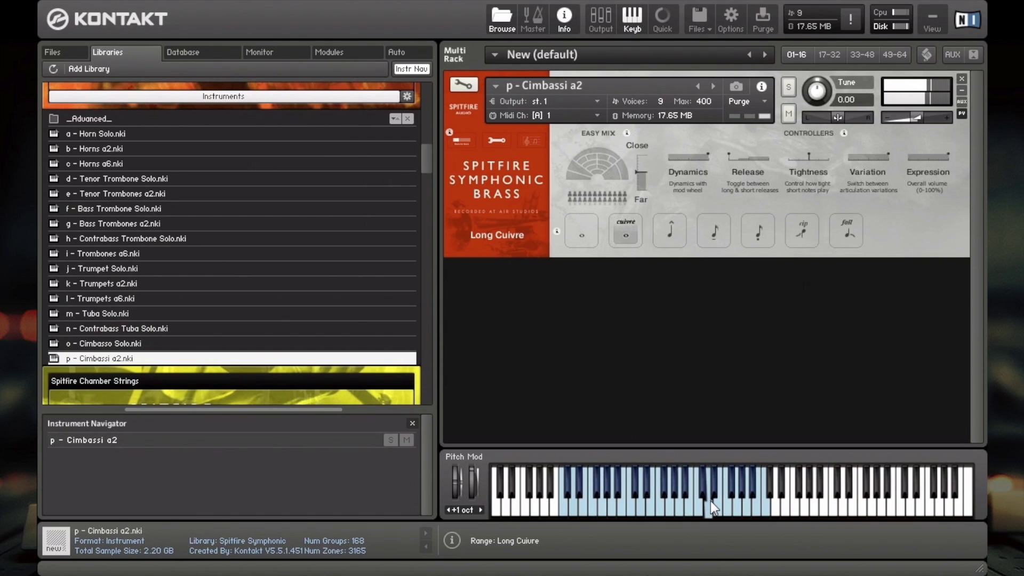
left_click(650, 486)
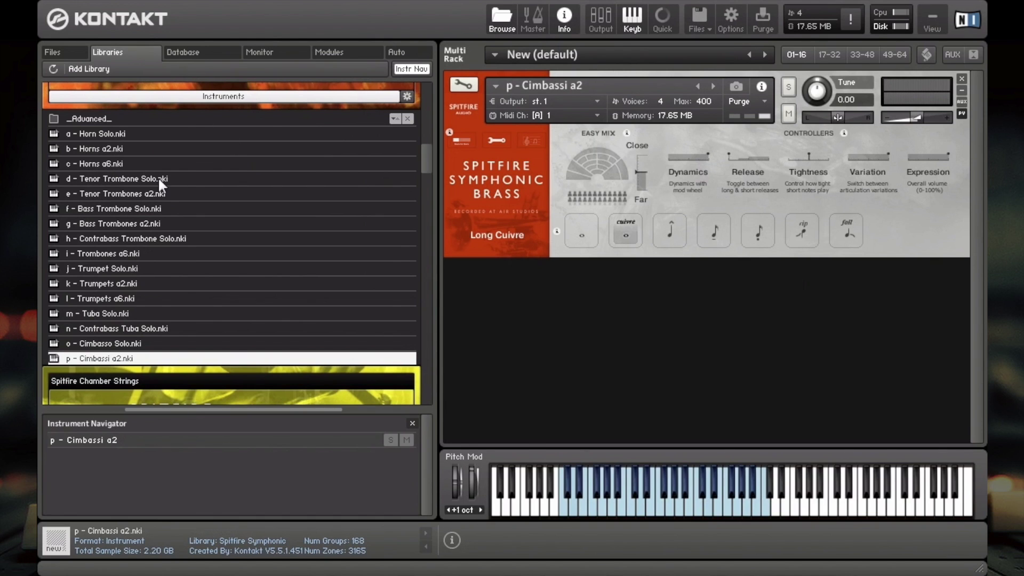
Replace the cimbassi patch with d - Tenor Trombone Solo, and open the Legato techniques folder in the library browser
left_click_drag(142, 177, 554, 218)
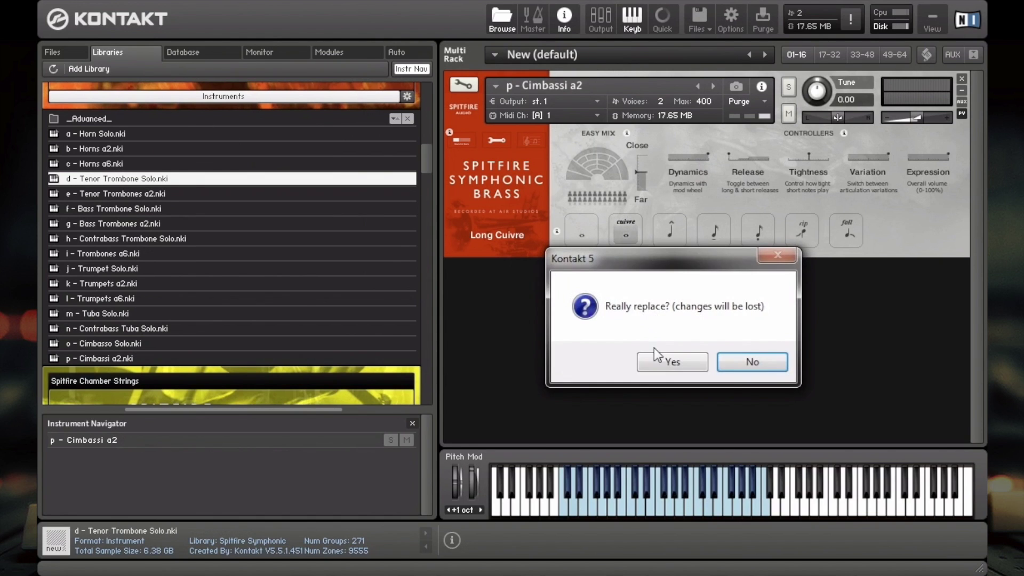
left_click(662, 361)
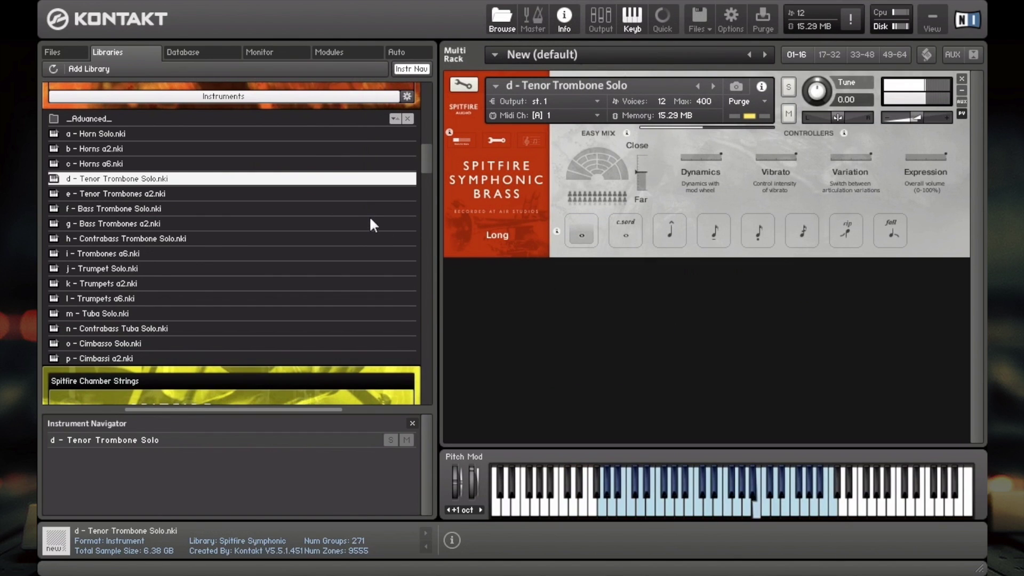
double_click(161, 119)
double_click(121, 162)
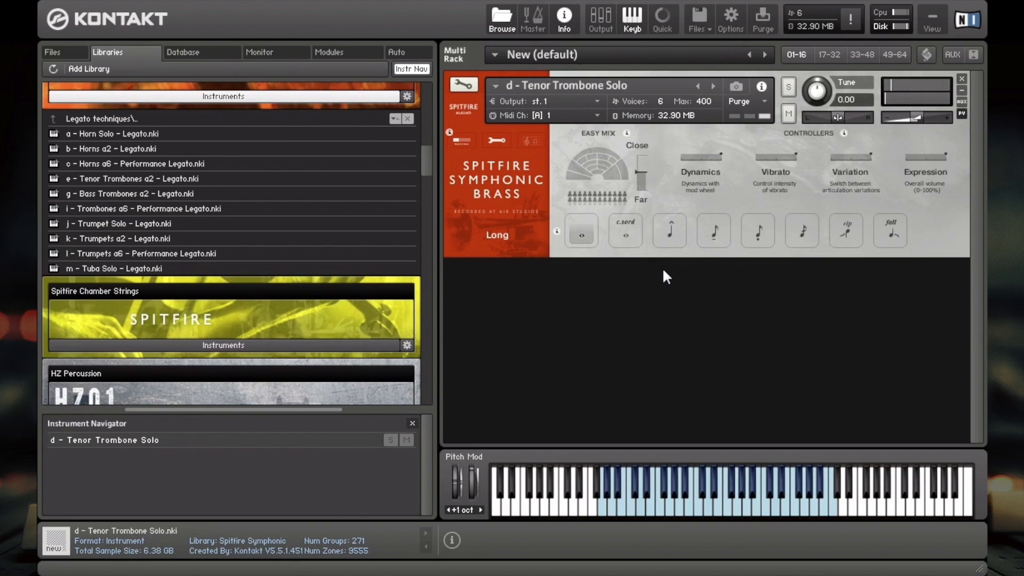
Switch Tenor Trombone Solo to Long (Muted), and sweep its Vibrato controller down and back up to maximum
left_click(623, 228)
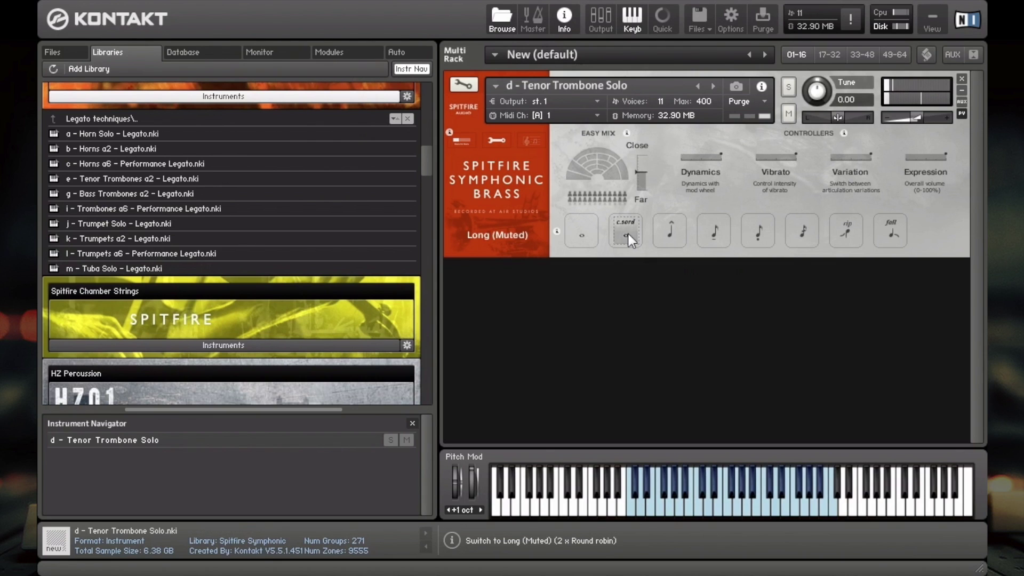
left_click_drag(791, 156, 756, 158)
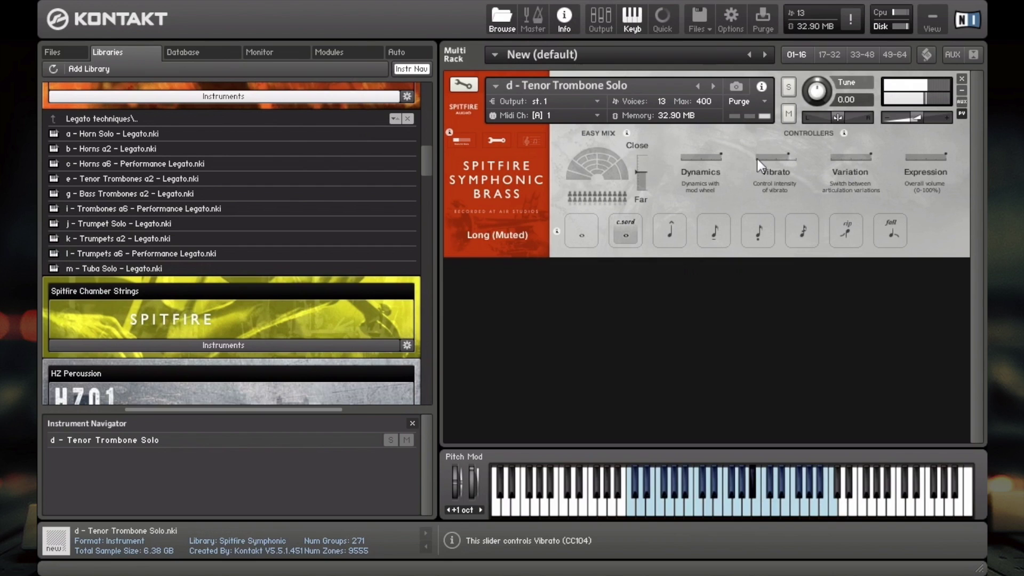
left_click_drag(756, 157, 797, 156)
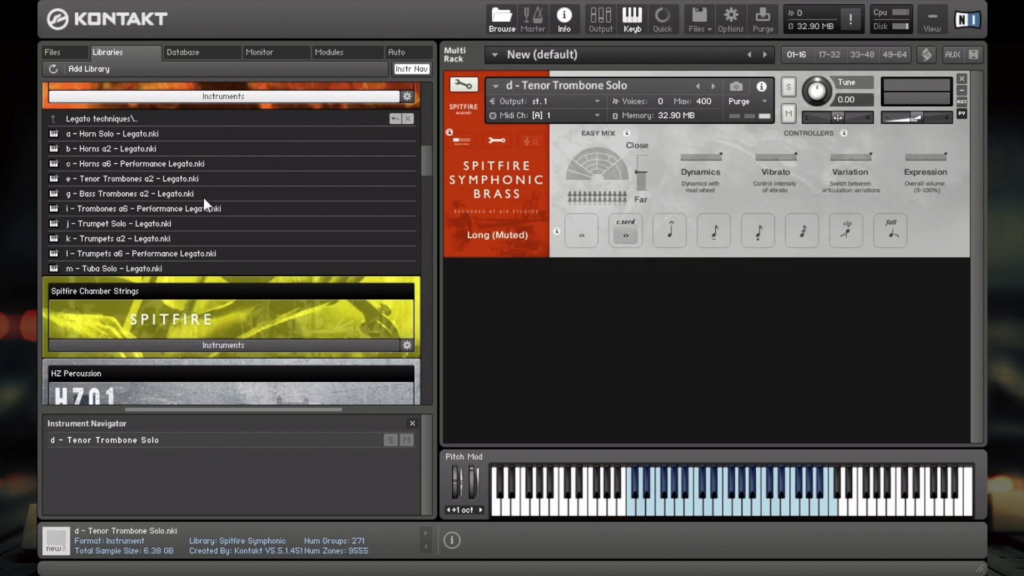
Replace the solo trombone with e - Tenor Trombones a2 - Legato, and lower its Speed controller to the minimum
left_click_drag(206, 178, 638, 178)
left_click(673, 363)
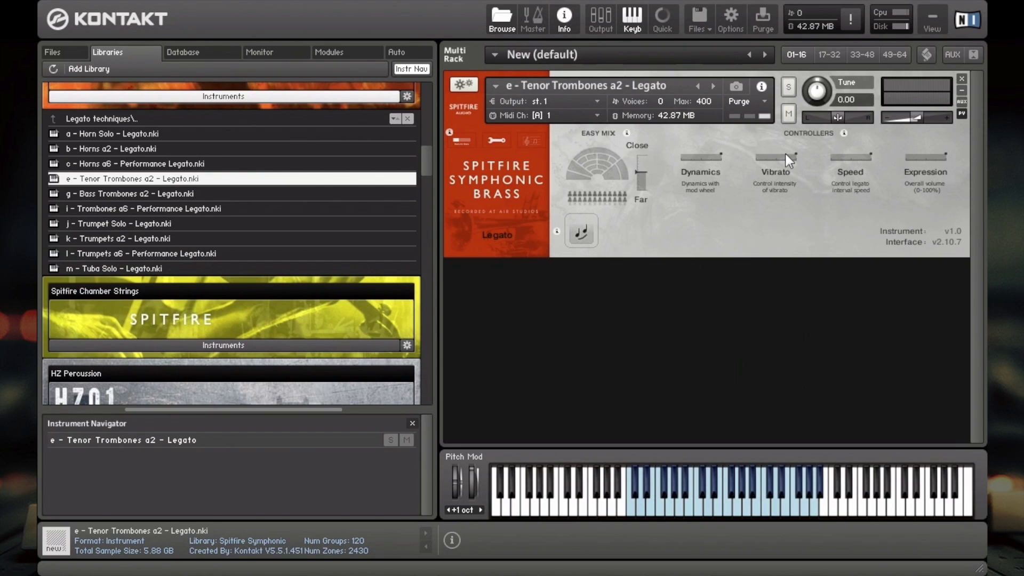
left_click_drag(868, 157, 649, 143)
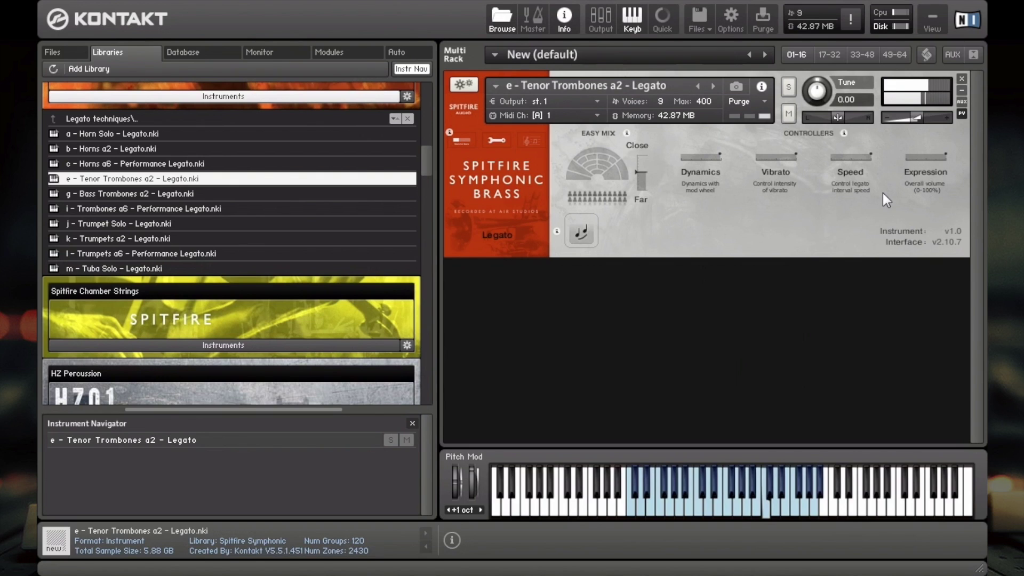
left_click_drag(871, 155, 705, 138)
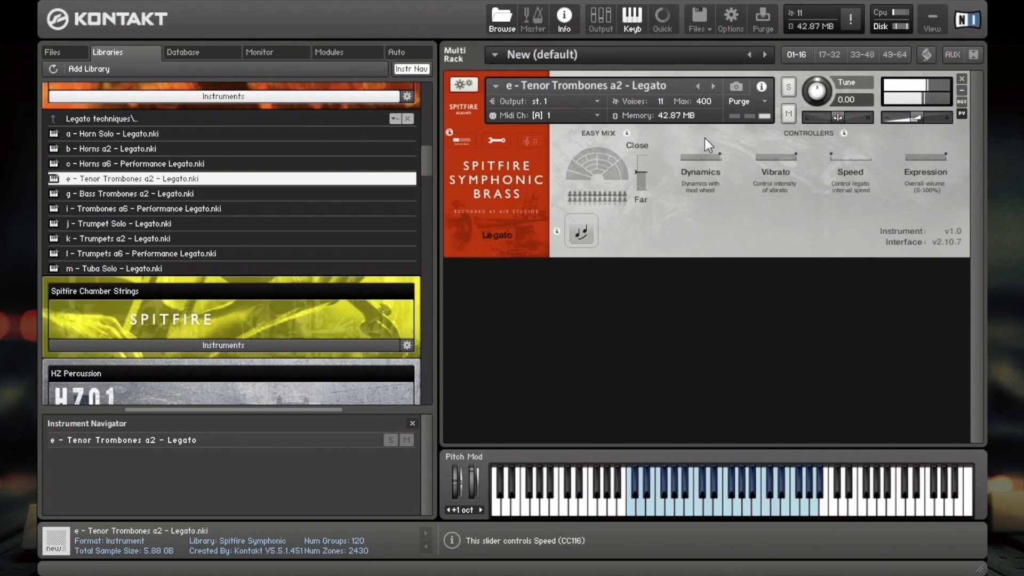
Check the MIDI automation options of the Speed controller and choose Learn MIDI CC# Automation for it
right_click(853, 155)
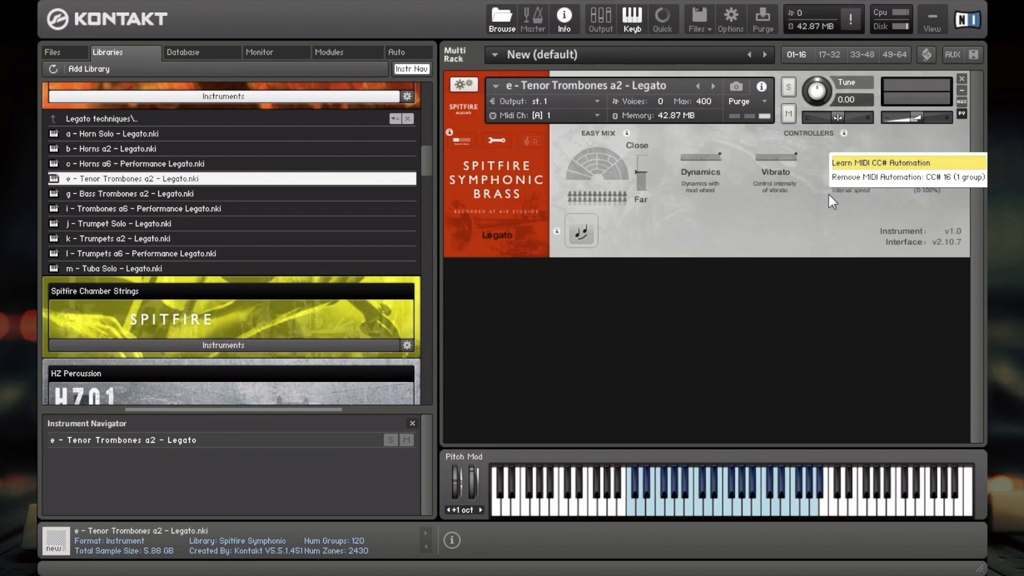
left_click(815, 223)
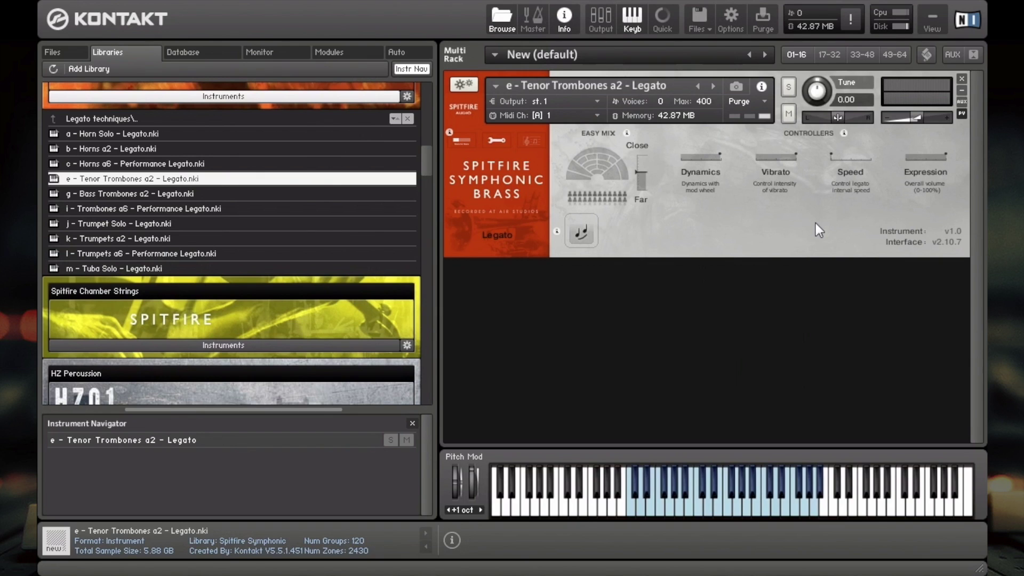
right_click(859, 157)
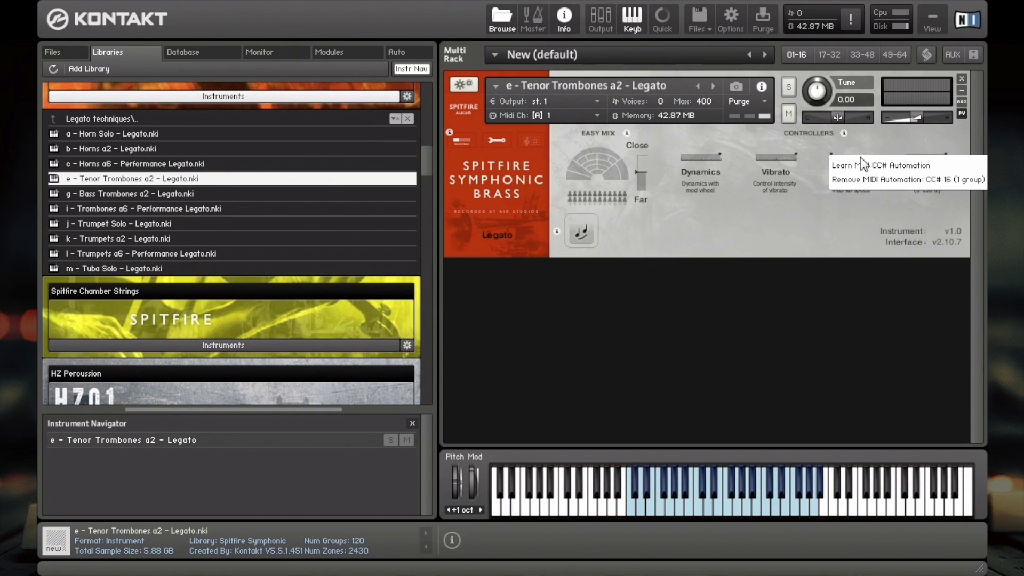
left_click(881, 167)
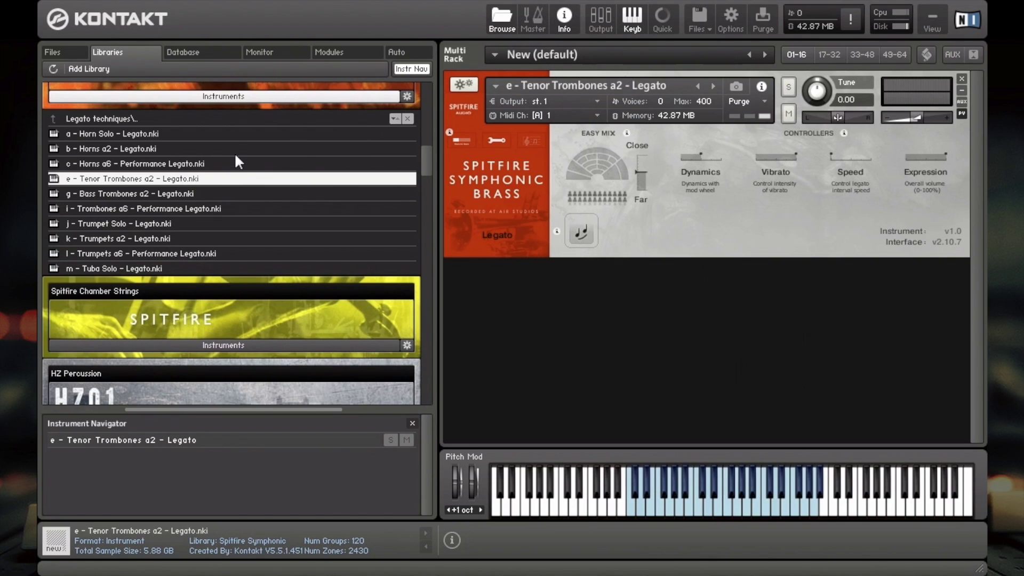
Return the library browser from Legato techniques to the main Symphonic Brass patch list
left_click(113, 120)
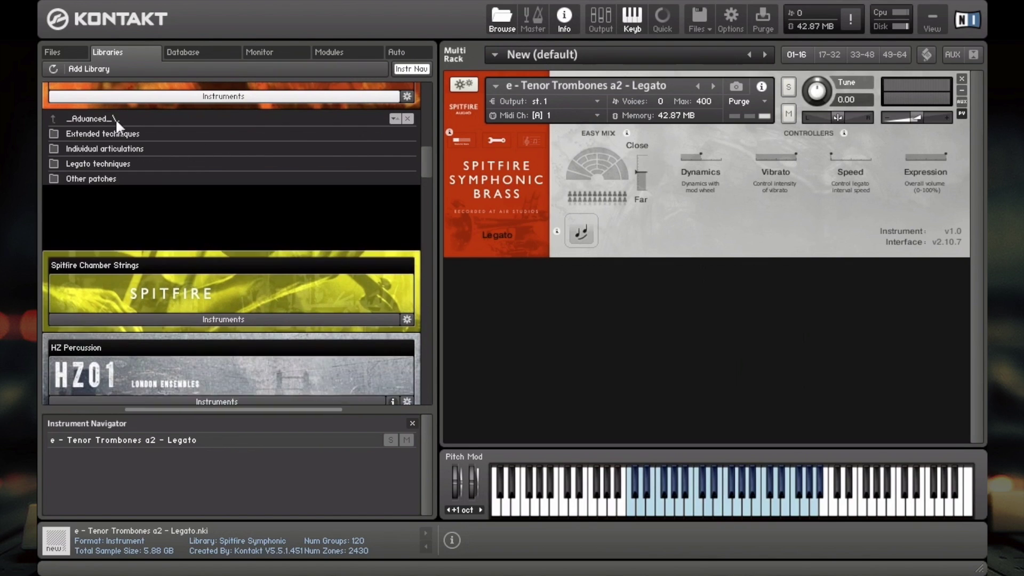
left_click(127, 117)
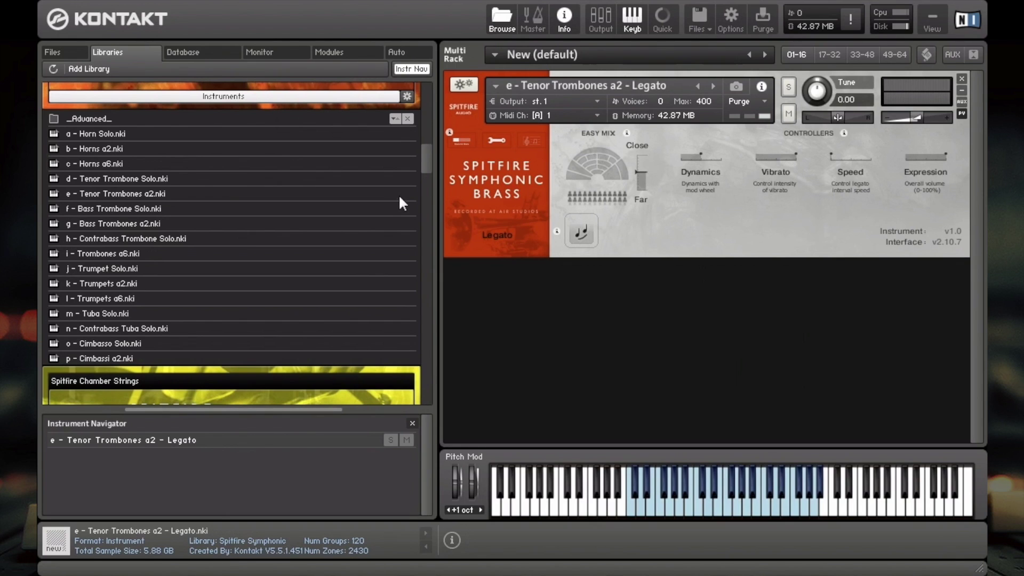
left_click_drag(426, 159, 431, 156)
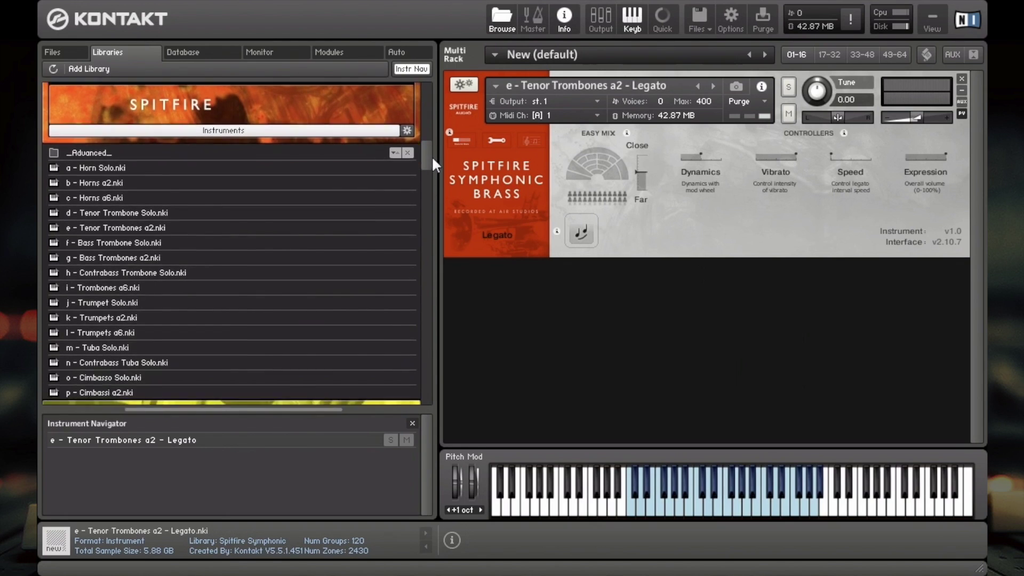
scroll(432, 156, "down", 1)
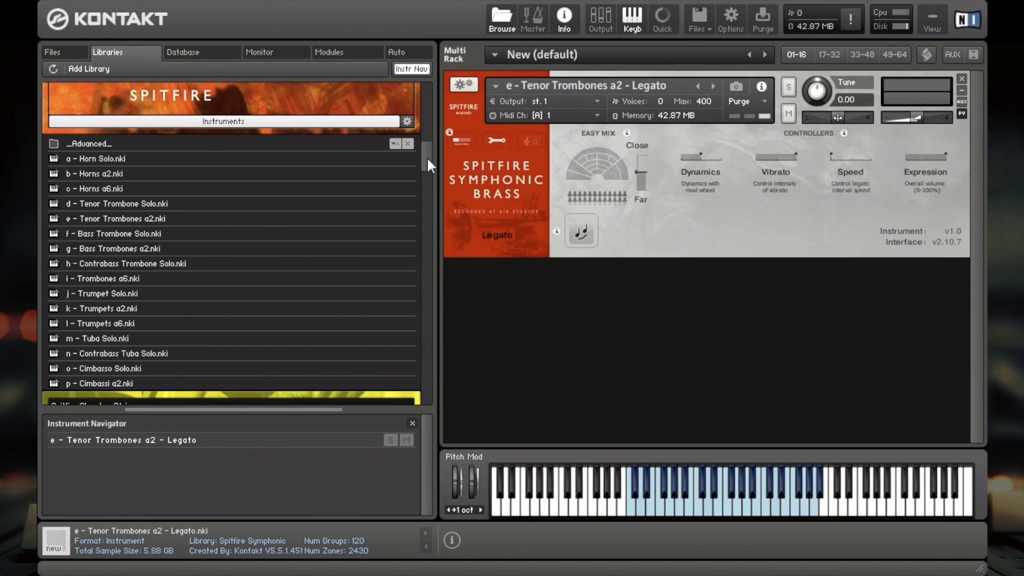
left_click_drag(428, 151, 427, 153)
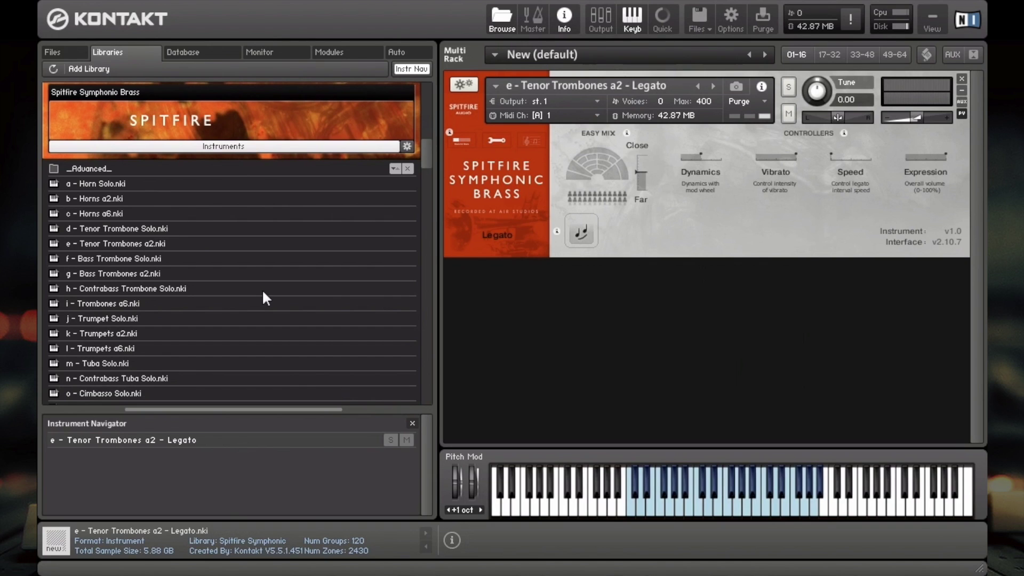
scroll(198, 244, "down", 1)
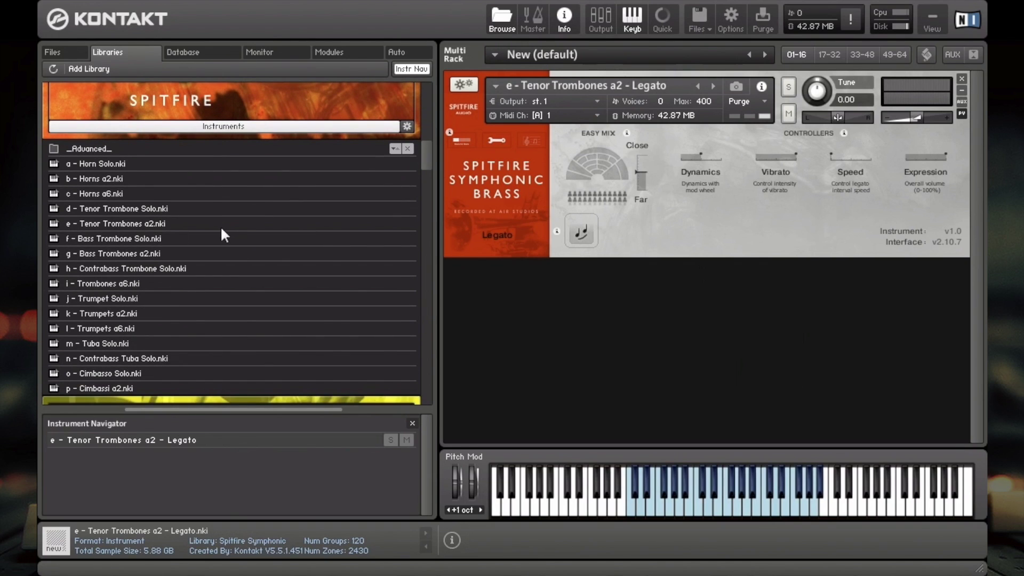
scroll(203, 216, "up", 1)
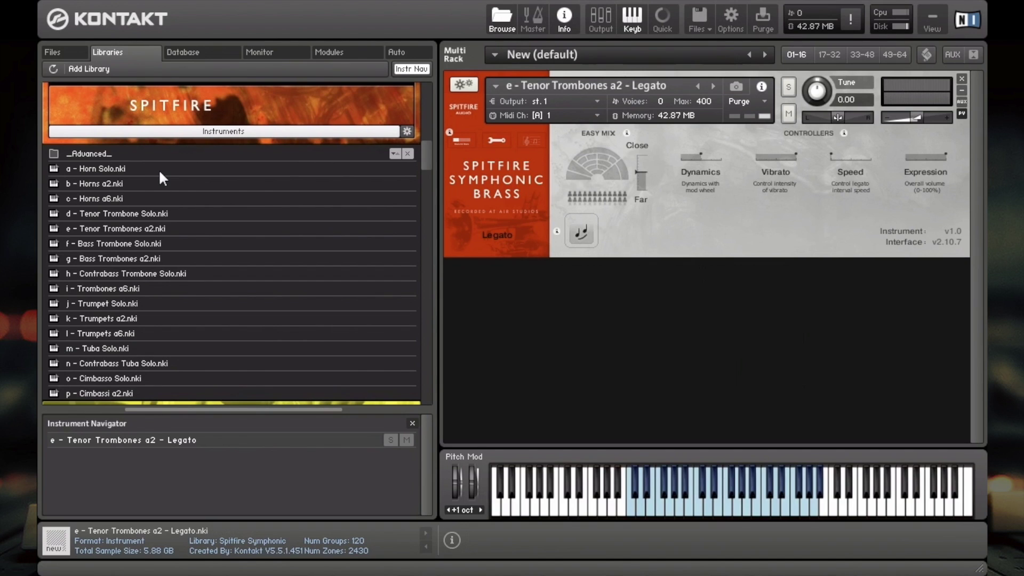
scroll(246, 214, "down", 1)
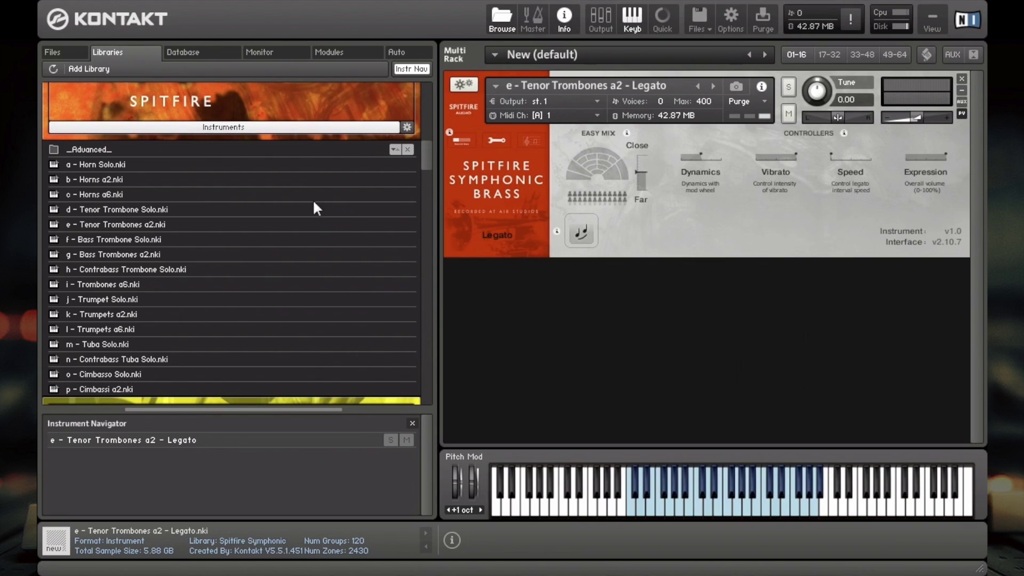